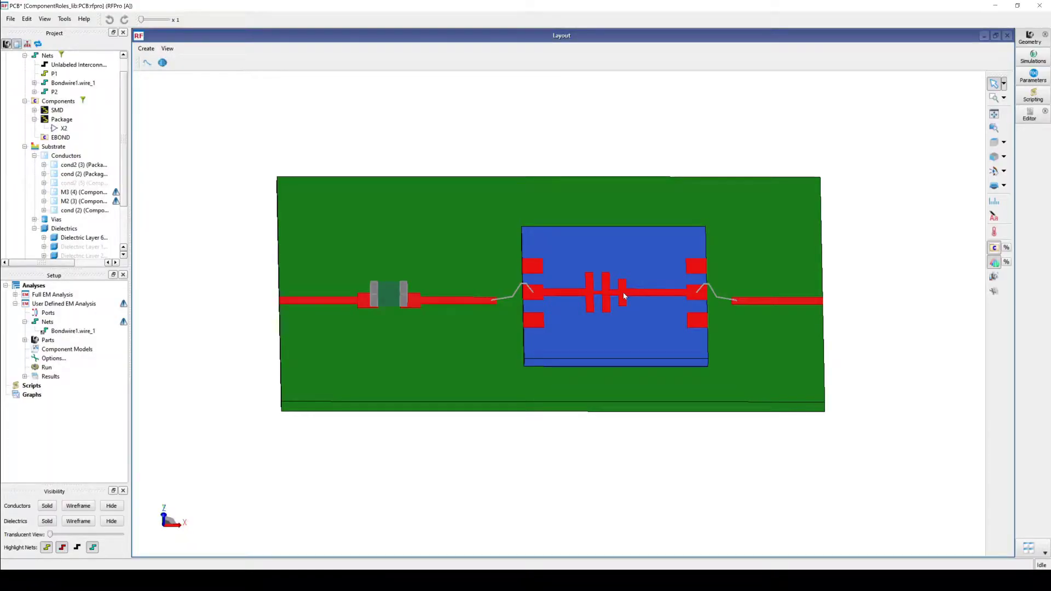
- Bring up the Change Component Role options for the board component in the 3D view
right_click(624, 296)
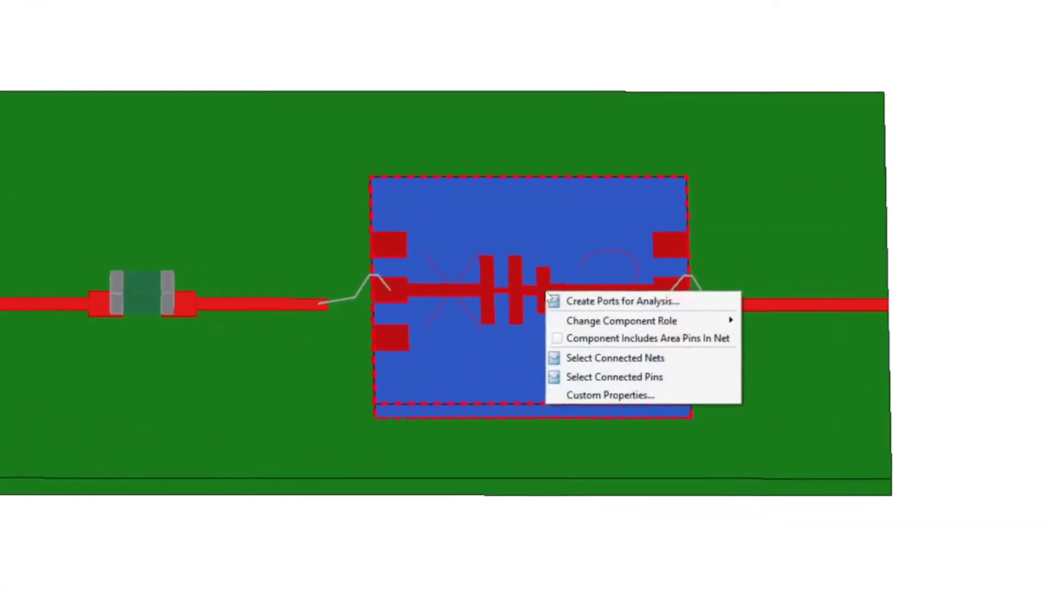
mouse_move(575, 322)
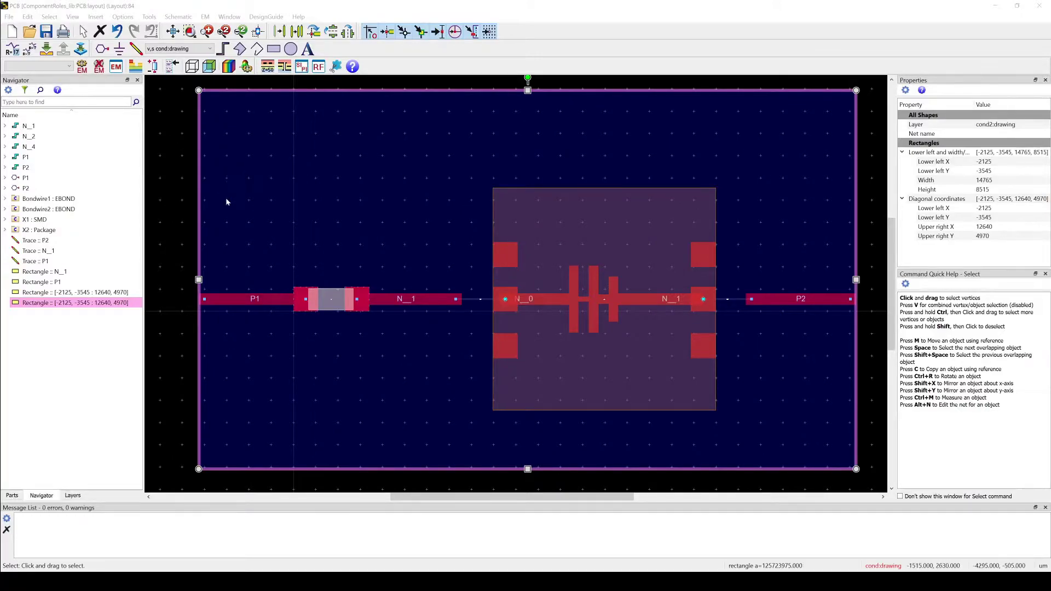
- Check the properties of trace P1, SMD part X1, trace N_1 and package X2
left_click(172, 304)
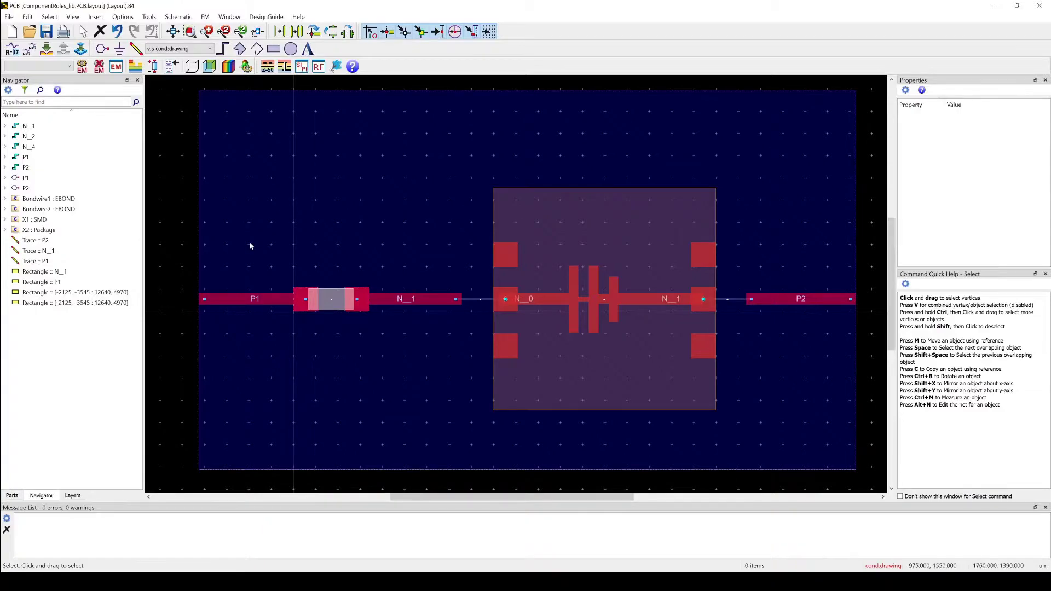
left_click(277, 301)
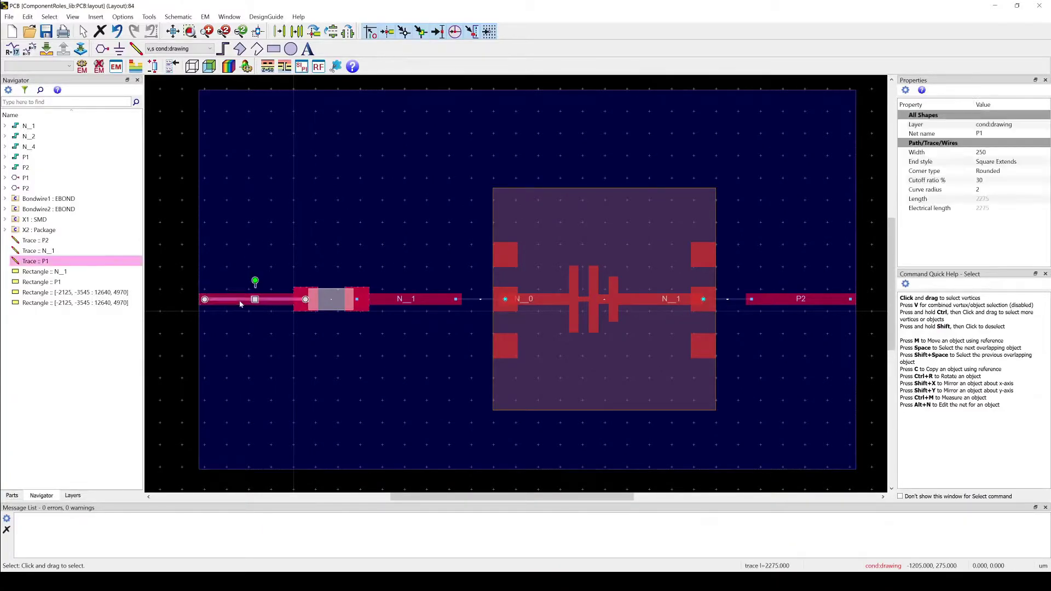
left_click(344, 306)
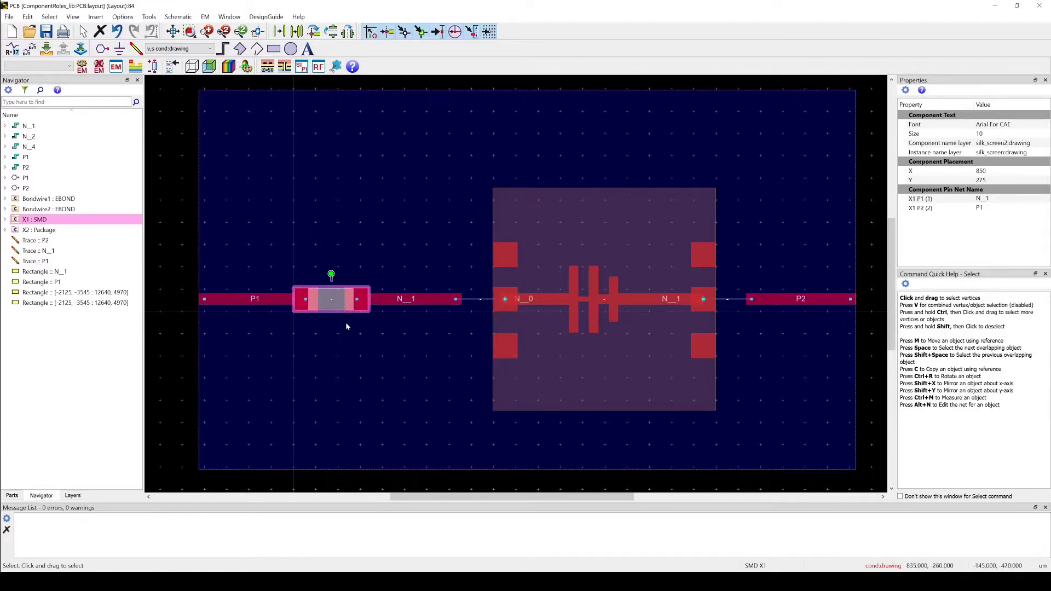
left_click(404, 302)
left_click(546, 322)
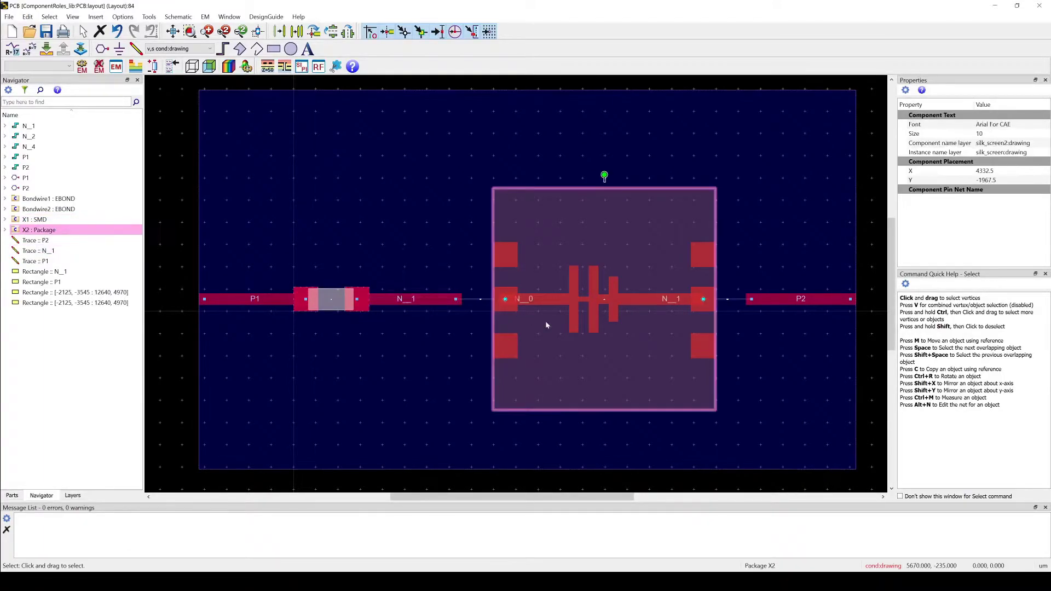
- Check Bondwire1, Bondwire2 and trace P2, then bring up the package's Mount Layer choices
left_click(482, 301)
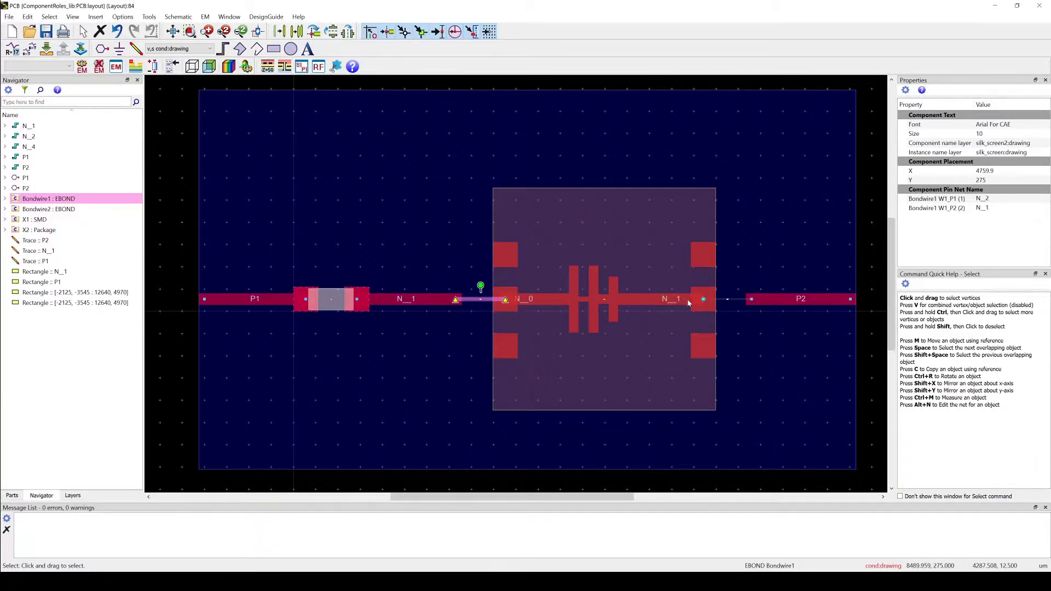
left_click(732, 301)
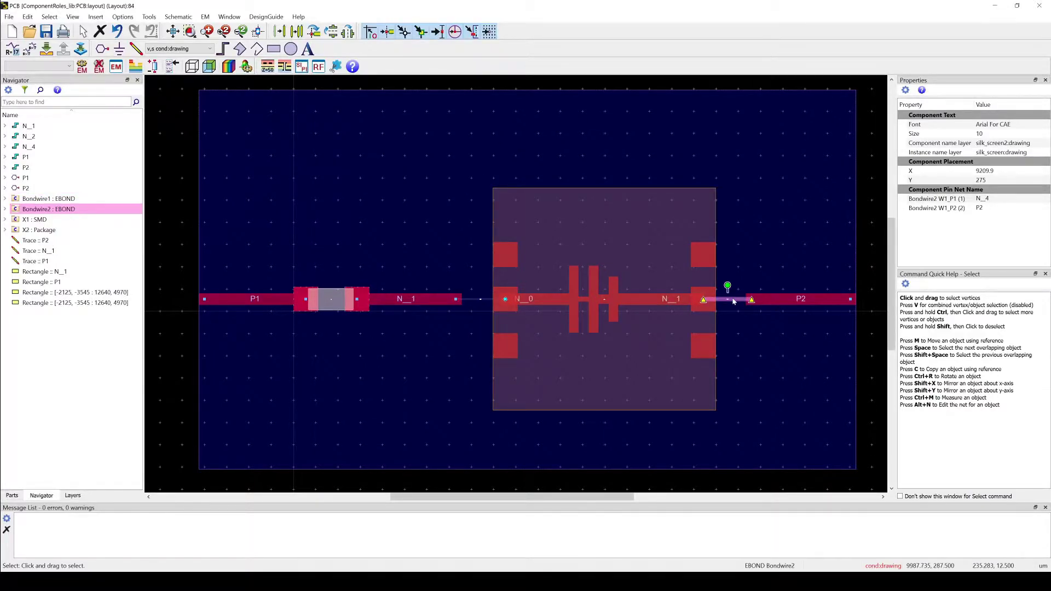
left_click(842, 303)
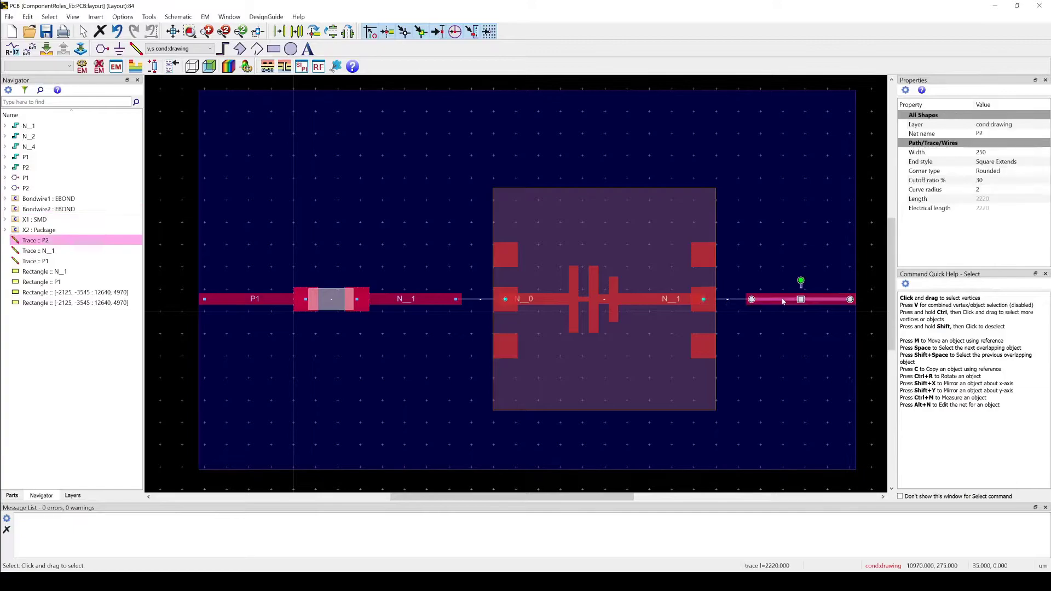
left_click(672, 270)
right_click(616, 239)
- Mount package X2 on a different conductor layer and open the layout in RFPro
mouse_move(648, 264)
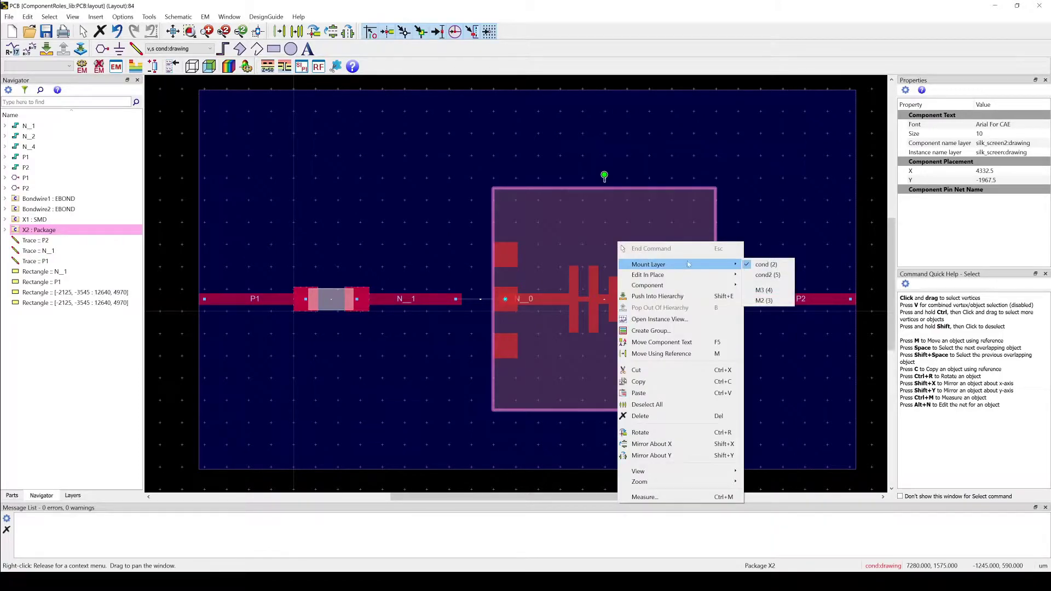
left_click(767, 264)
left_click(149, 17)
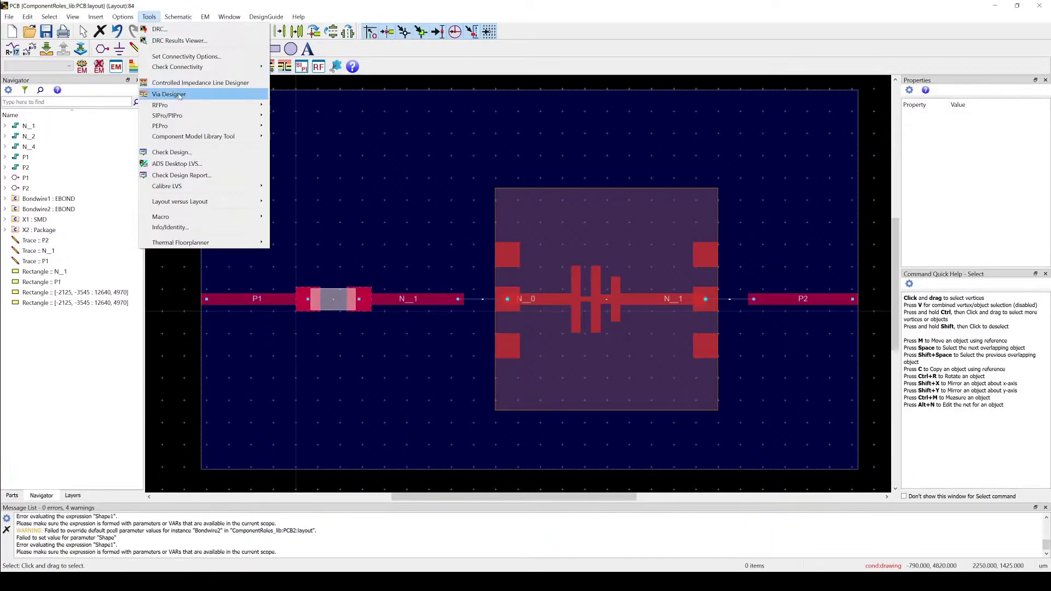
left_click(279, 109)
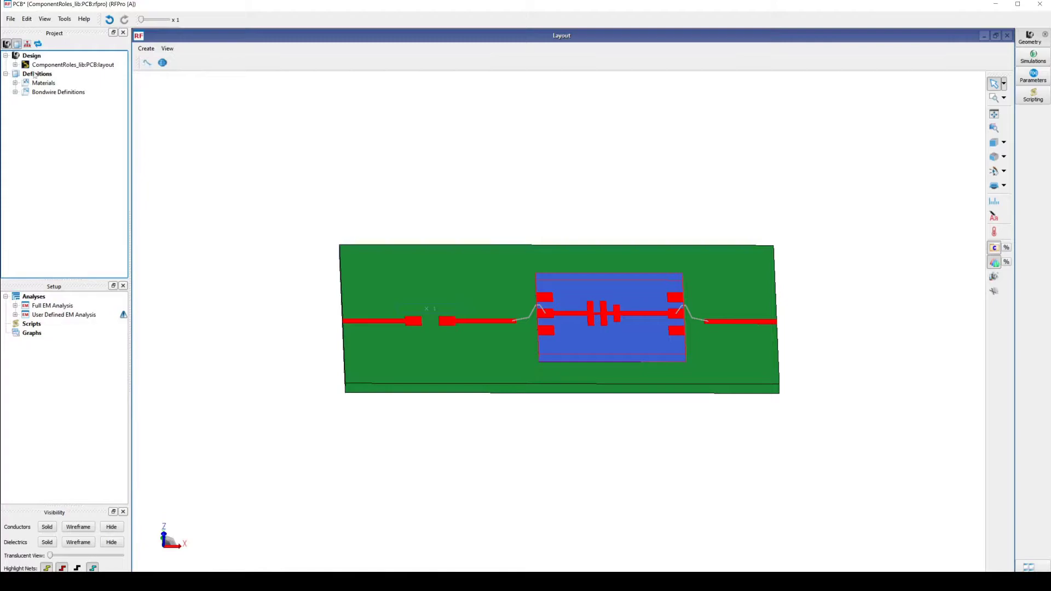
- Expand the design's Components and highlight SMD, Package and EBOND in turn
left_click(15, 65)
left_click(25, 82)
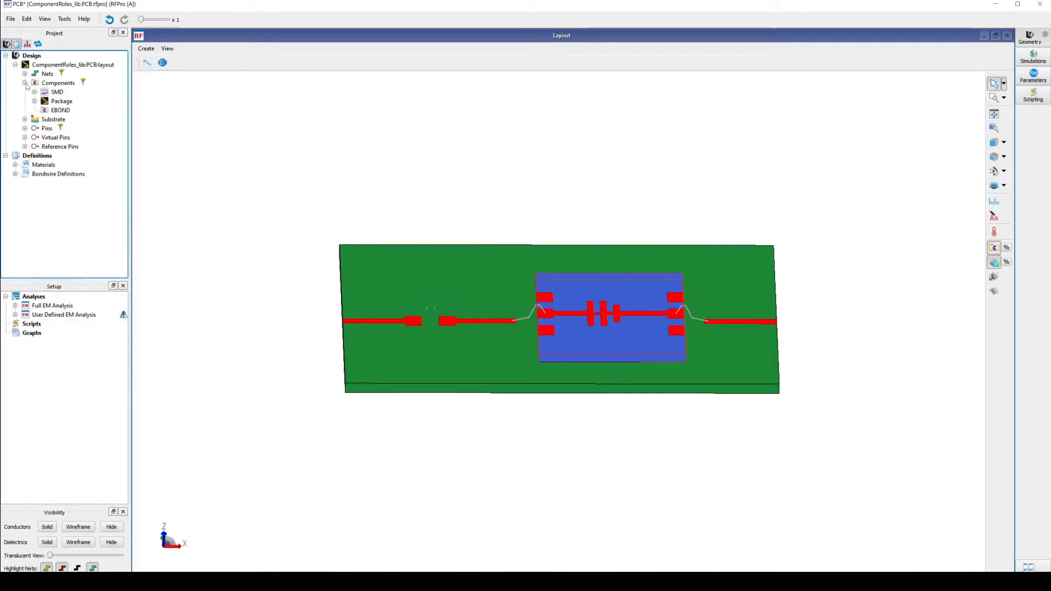
left_click(57, 93)
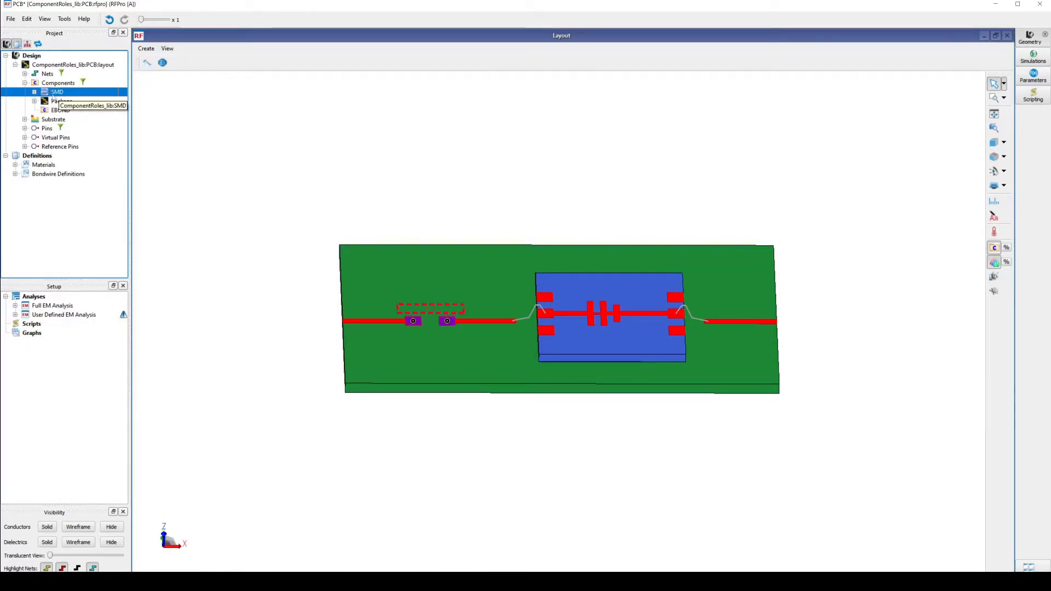
left_click(63, 103)
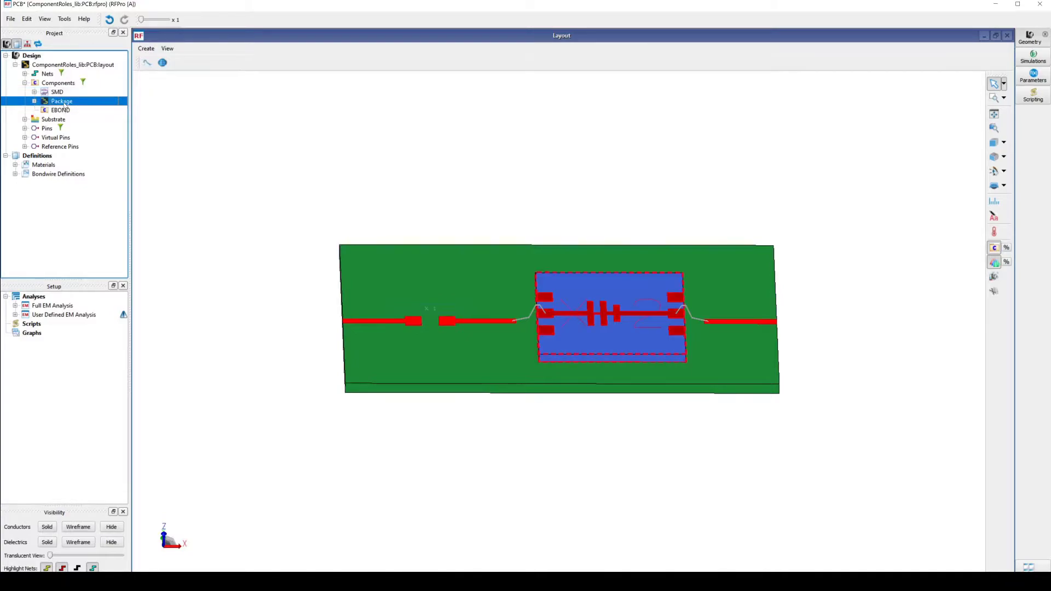
left_click(62, 111)
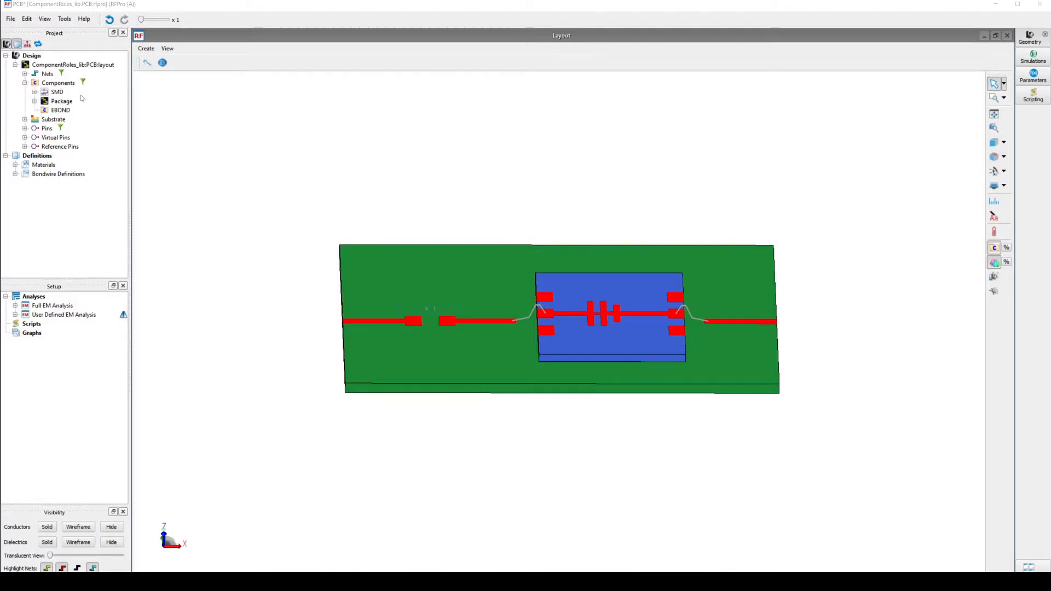
left_click(62, 93)
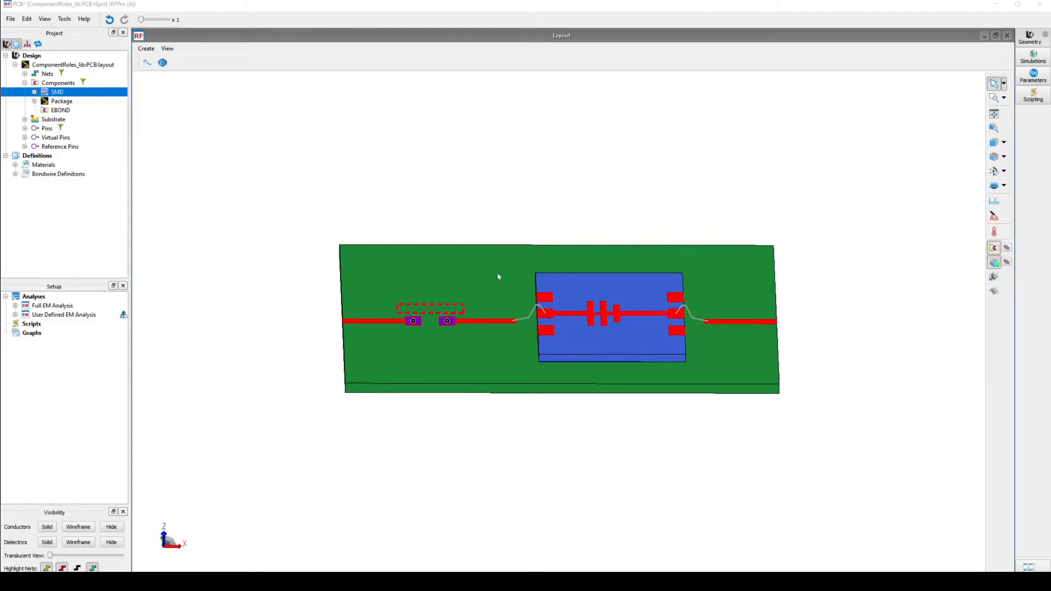
- Change SMD component X1's role to Layout
right_click(437, 311)
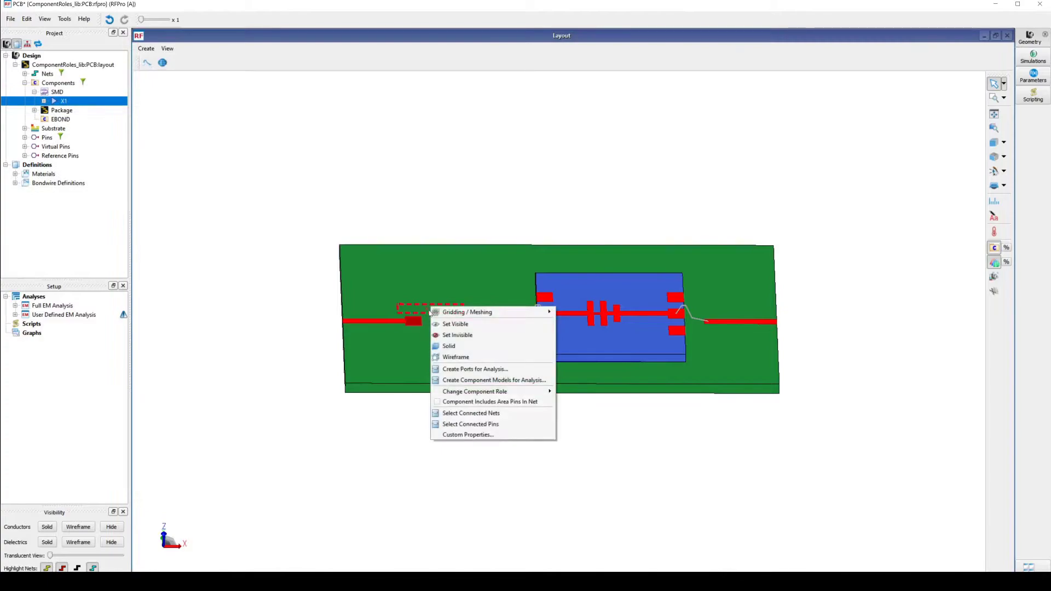
mouse_move(492, 392)
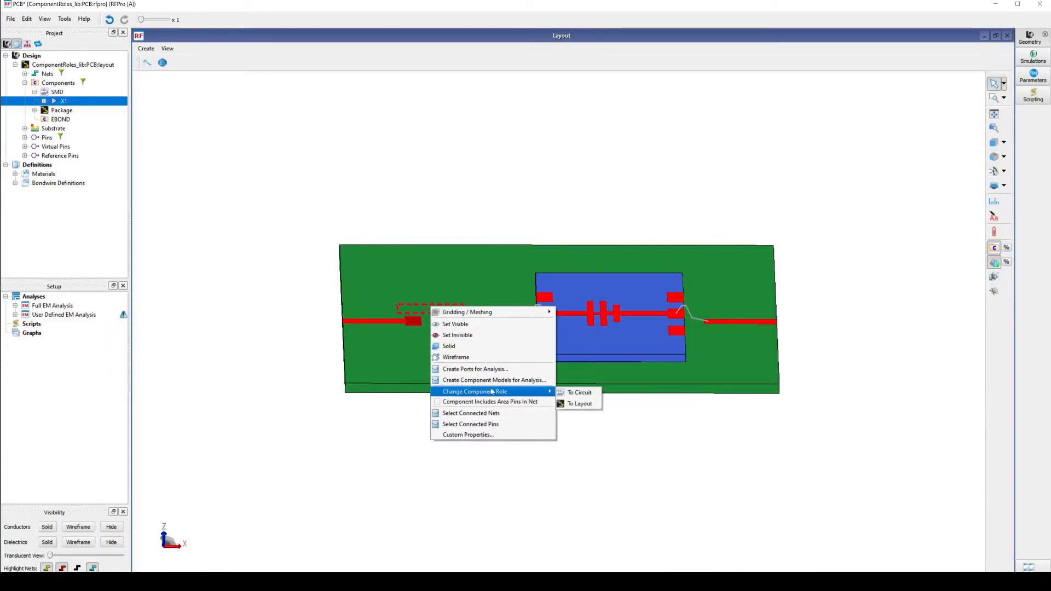
left_click(596, 409)
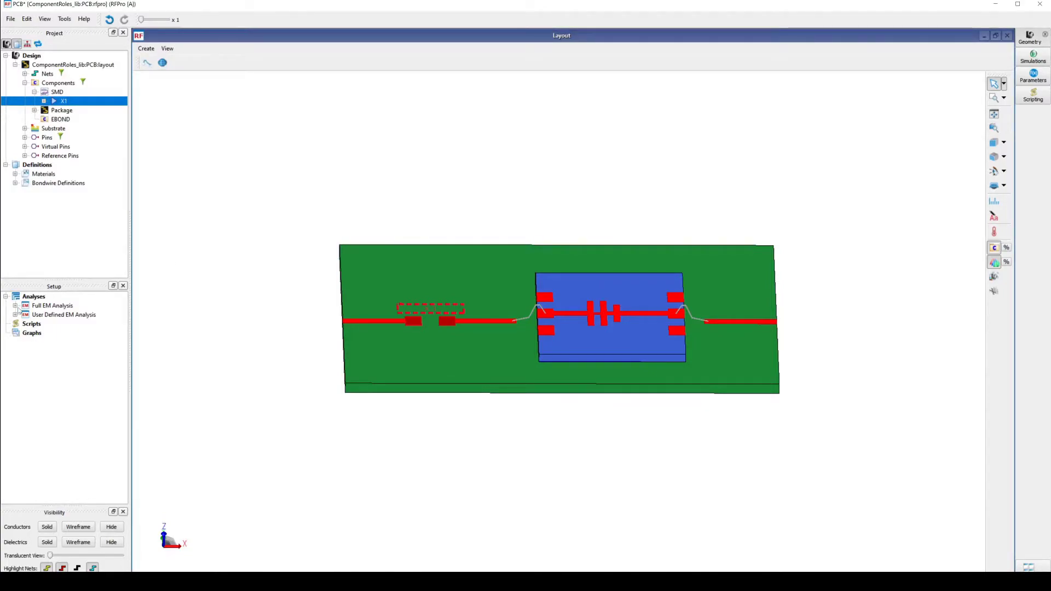
- Add X1 to the Full EM Analysis component models and highlight its ports P1 and P2
left_click(15, 305)
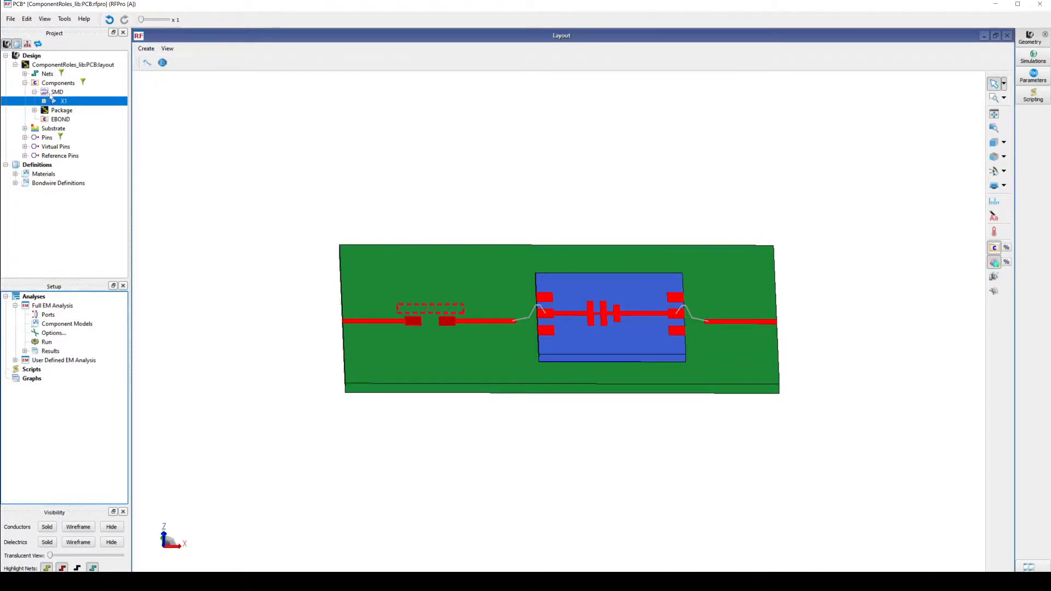
mouse_move(52, 101)
left_mouse_down()
mouse_move(93, 210)
mouse_move(104, 317)
mouse_move(71, 325)
left_mouse_up()
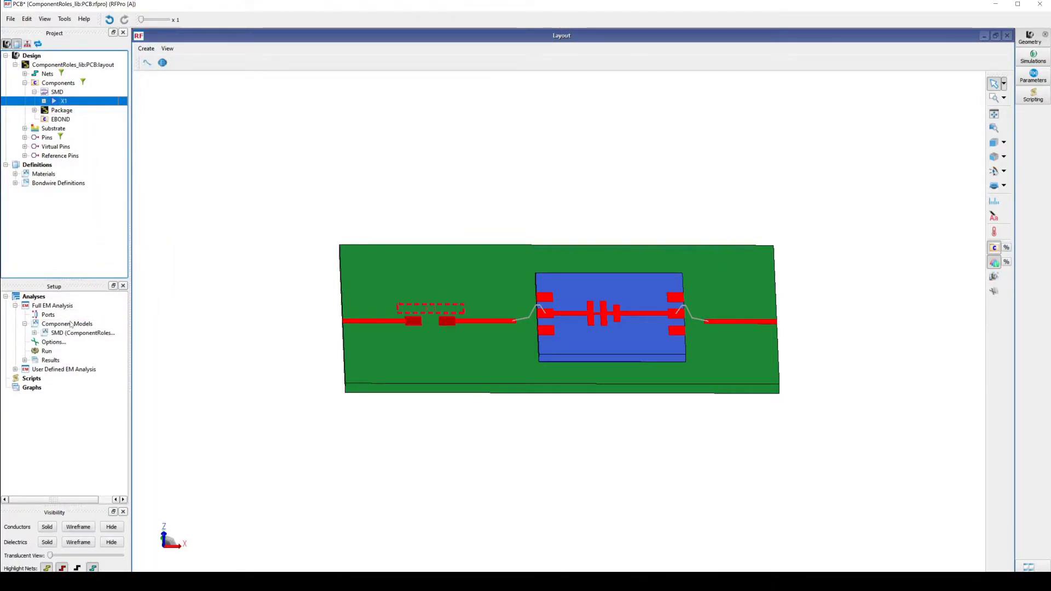
left_click(35, 334)
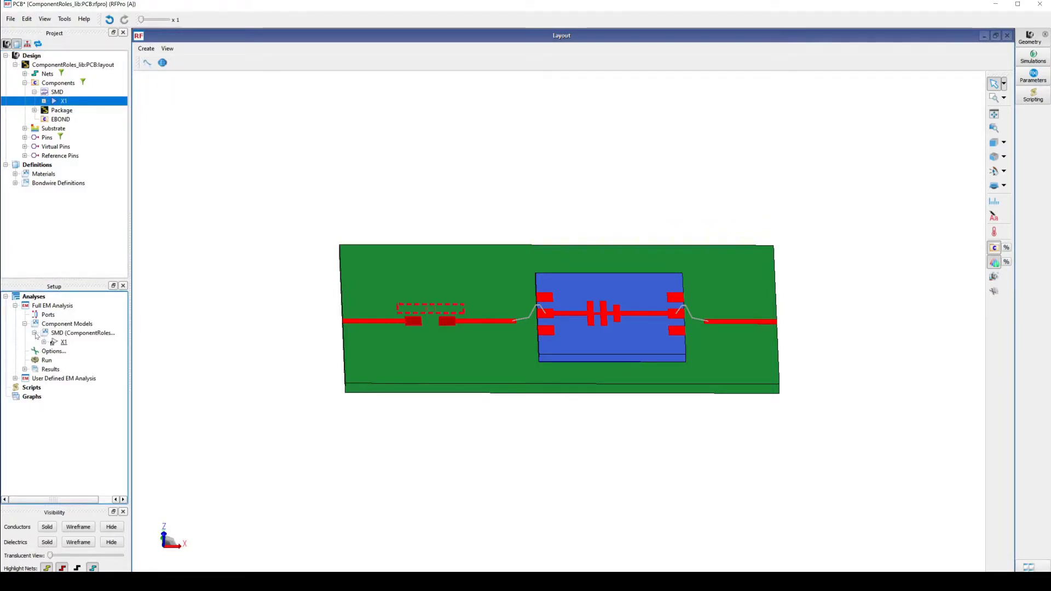
left_click(45, 343)
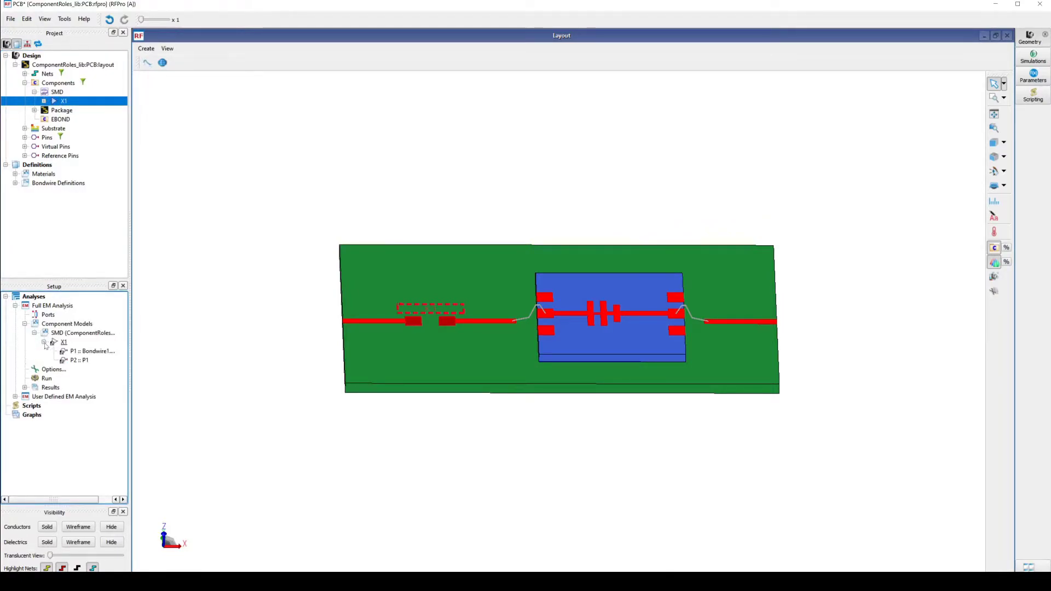
left_click_drag(131, 351, 153, 351)
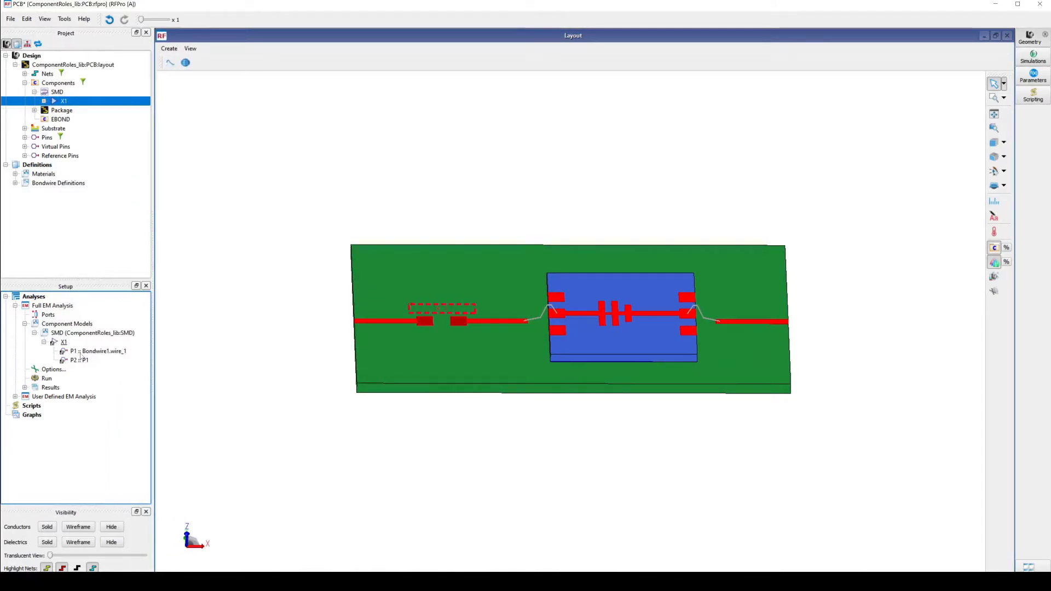
left_click(82, 352)
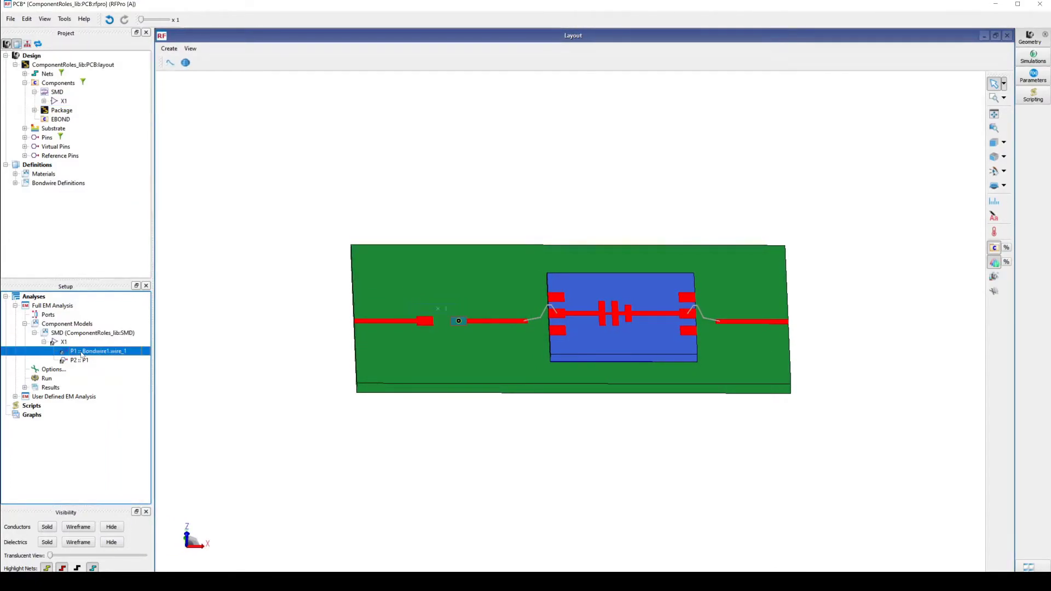
left_click(79, 361, "ctrl")
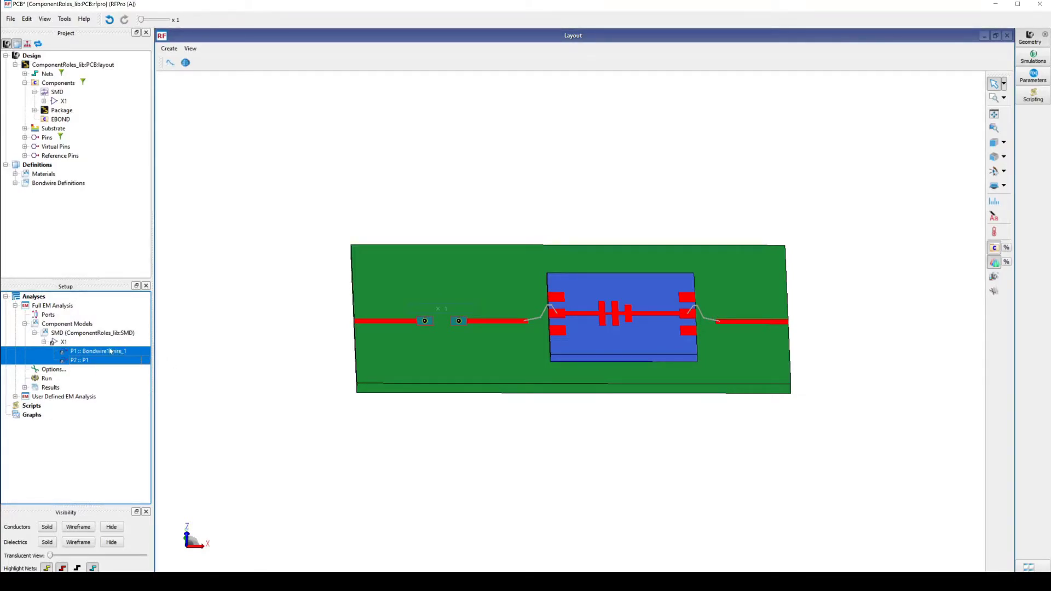
- In the SMD model's Component Model Editor, number pins P1 and P2 as ports 1 and 2, reference 0
left_click(44, 341)
right_click(71, 333)
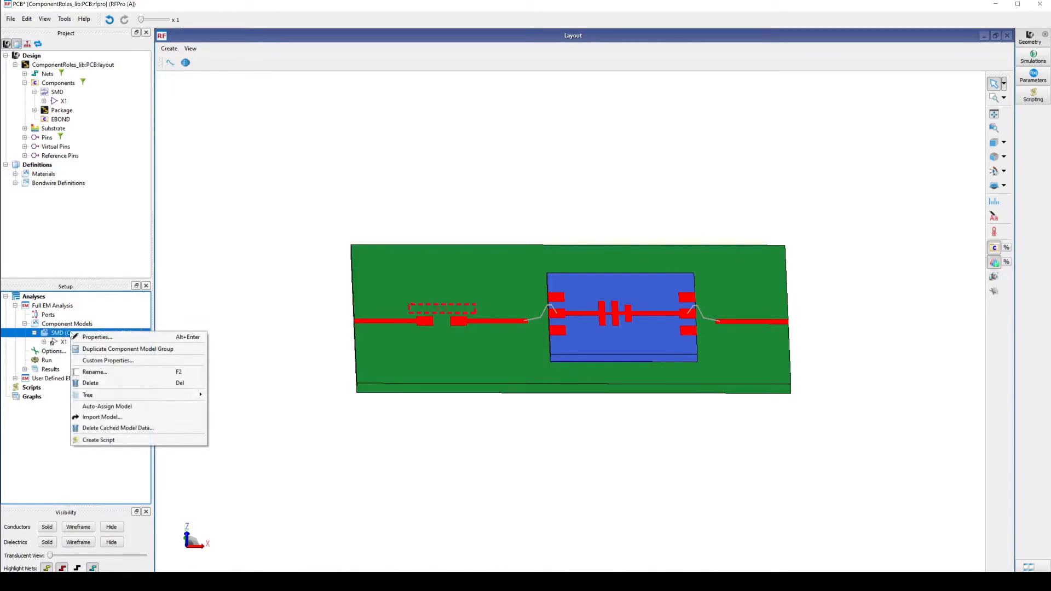
left_click(139, 340)
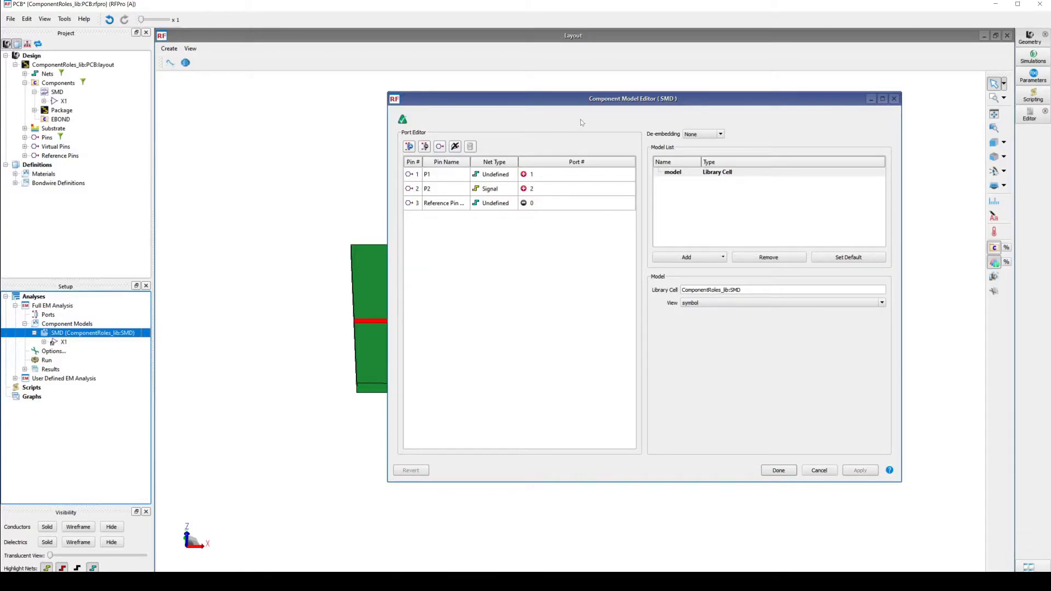
left_click_drag(388, 281, 543, 281)
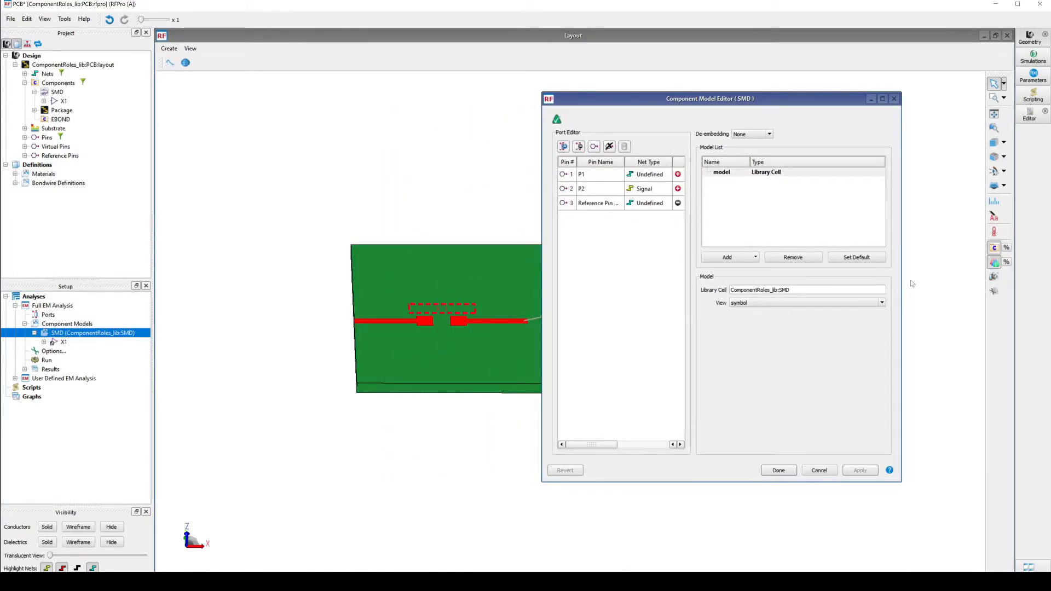
left_click_drag(901, 284, 1010, 284)
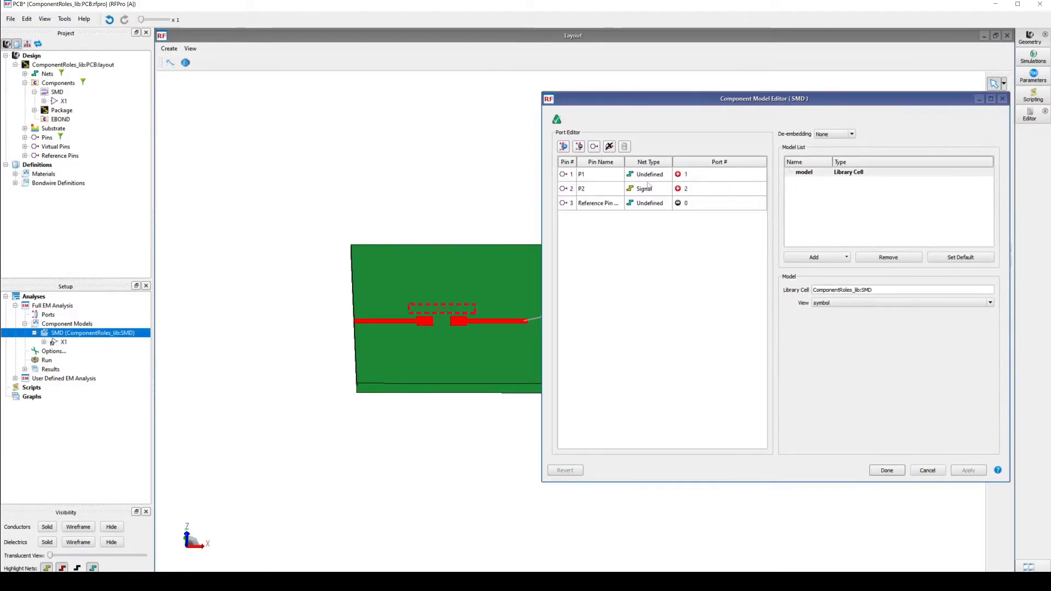
left_click(597, 191)
left_click(597, 175, "ctrl")
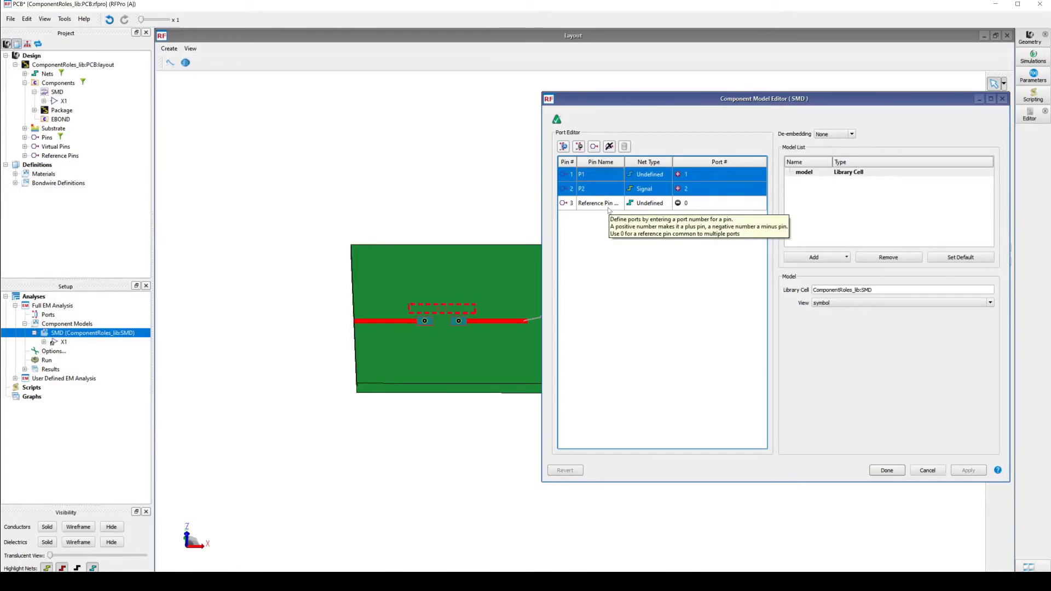
left_click(608, 215)
left_click(887, 470)
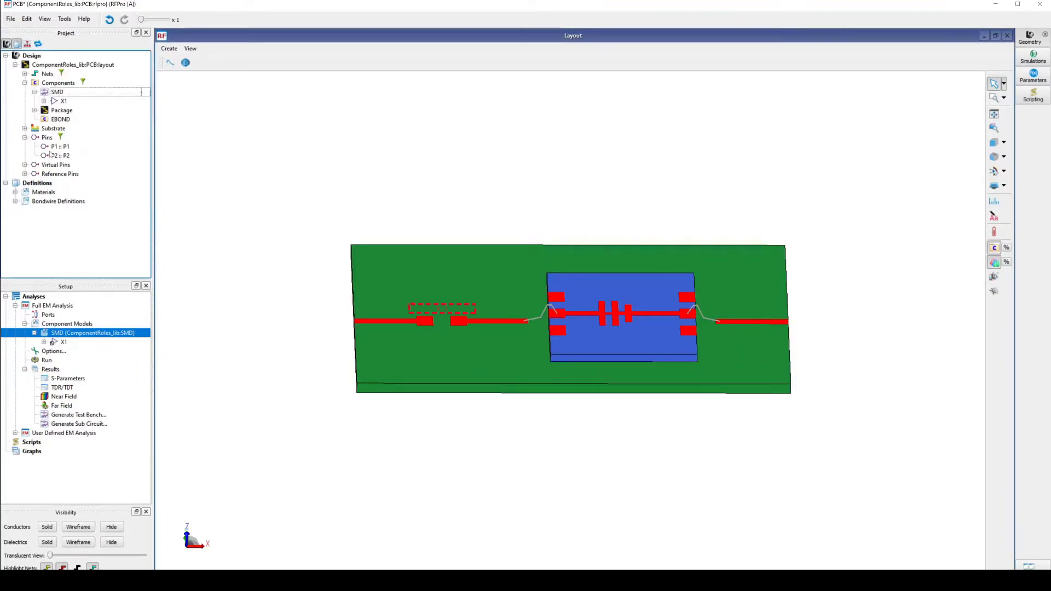
- Add board pins P1 and P2 to the analysis Ports as ports 1 and 2
left_click(56, 148)
left_click(60, 156, "ctrl")
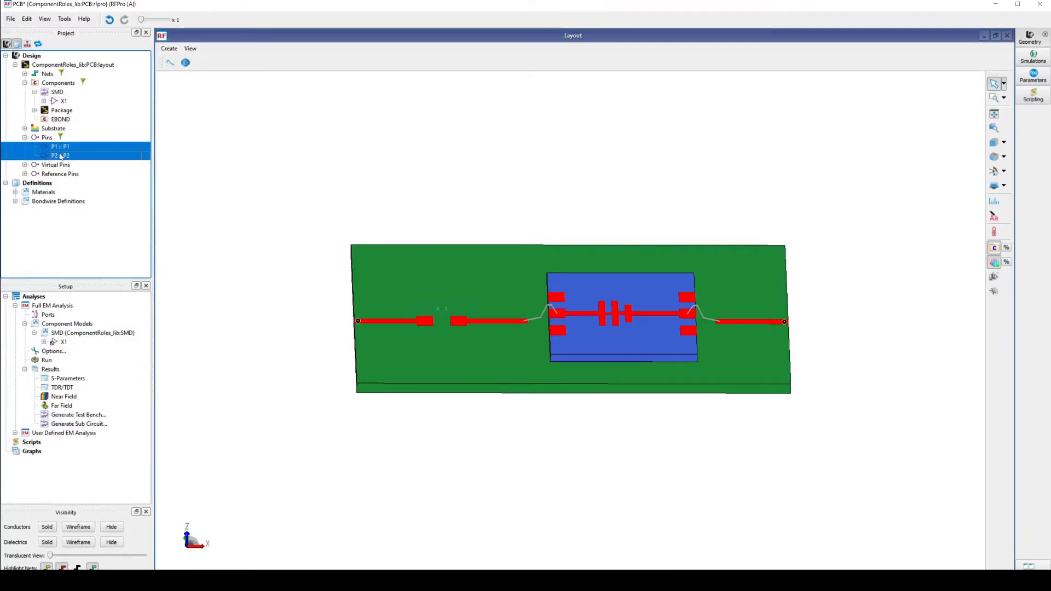
left_click_drag(59, 153, 49, 317)
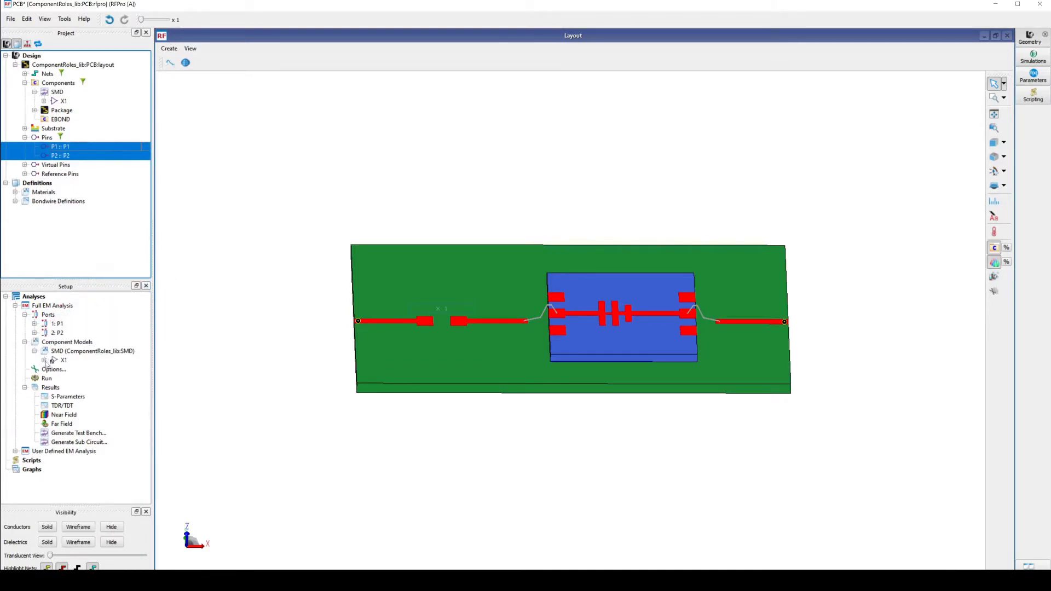
- Review X1's two pins under the component models, then collapse the models and ports lists
left_click(44, 360)
left_click(76, 370)
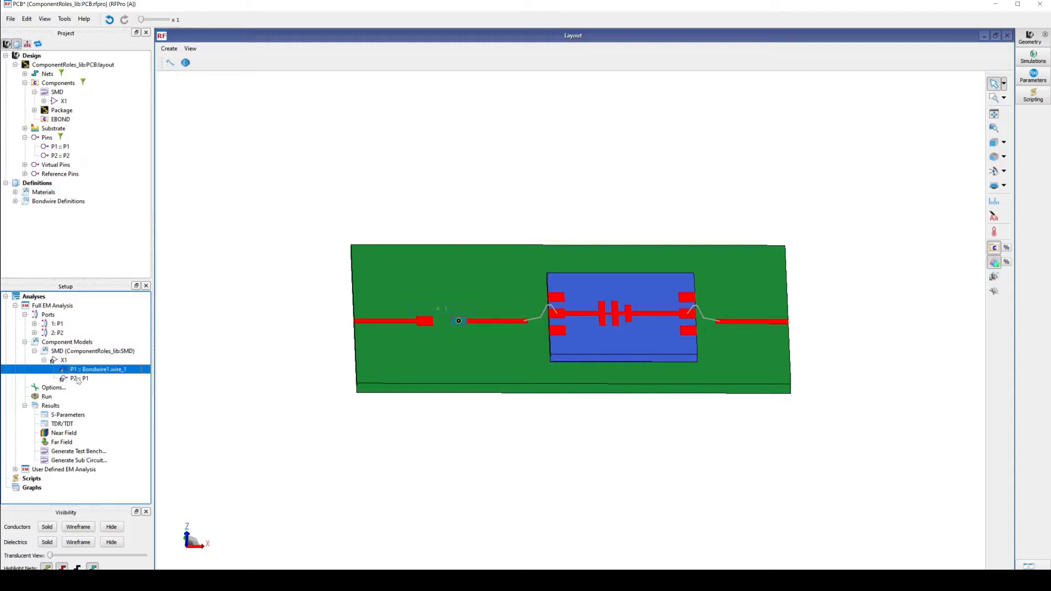
left_click(79, 378, "shift")
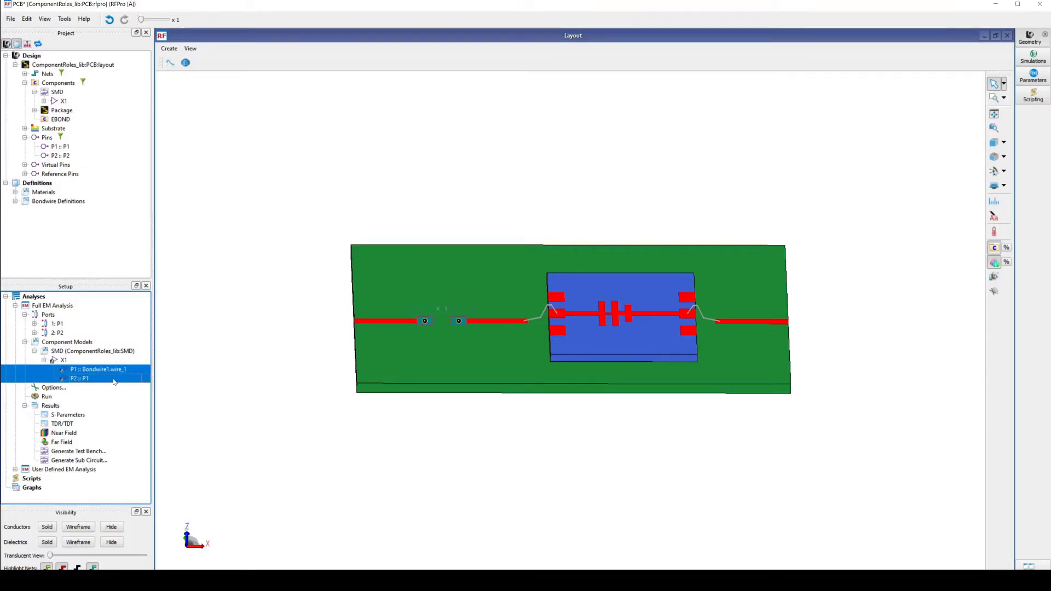
left_click(25, 342)
left_click(25, 315)
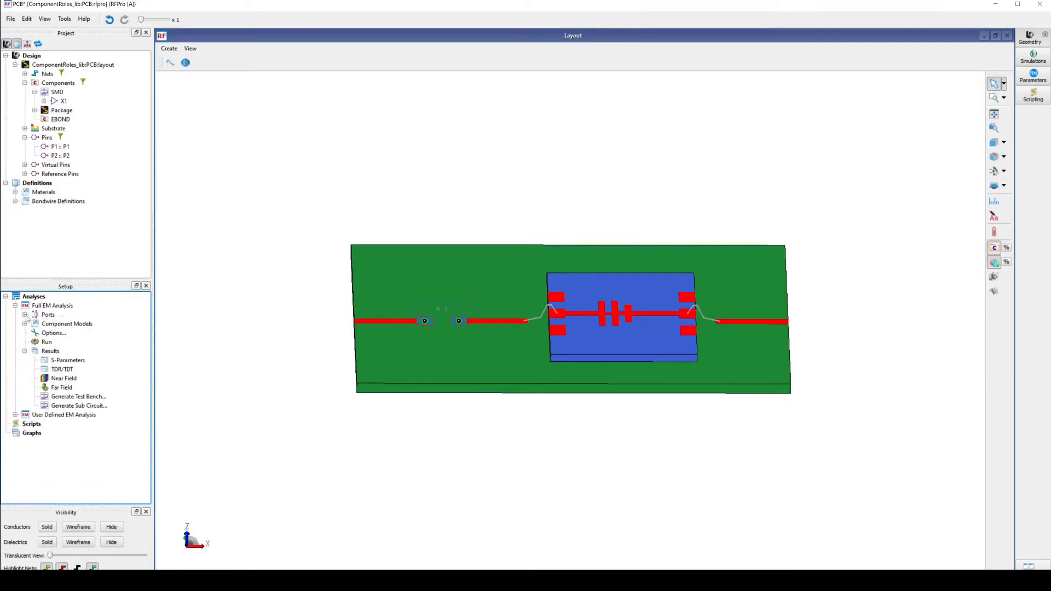
- Rerun the Full EM Analysis, overwriting old results, and plot S(1,4) magnitude versus frequency
double_click(45, 343)
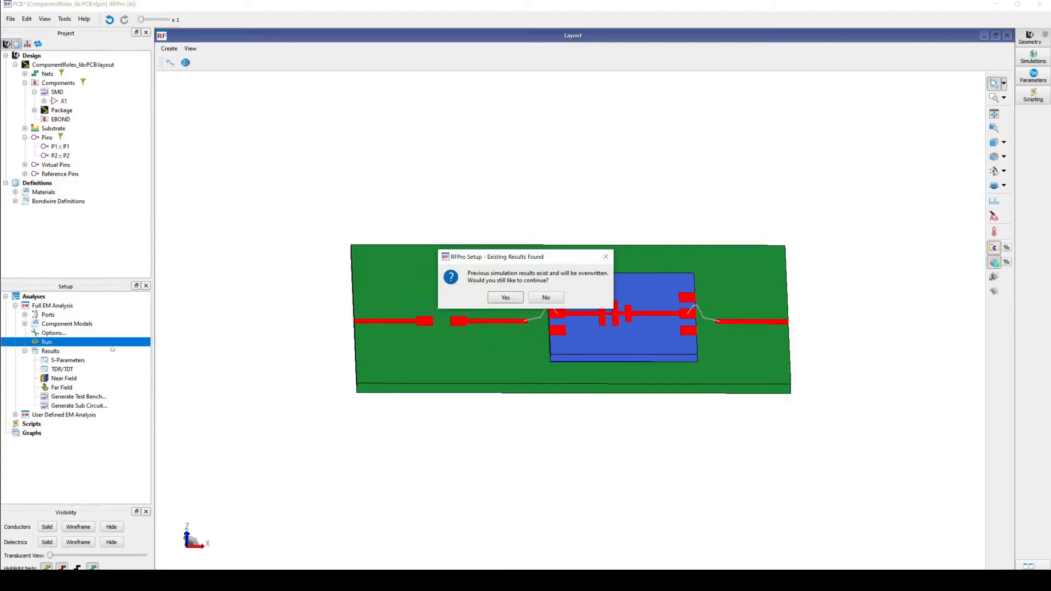
left_click(504, 298)
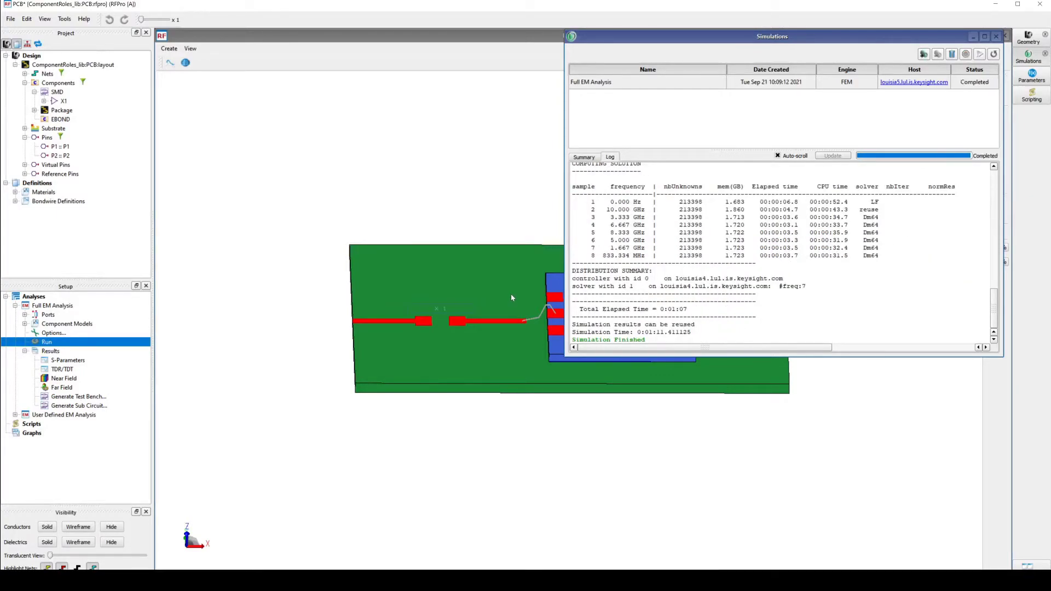
double_click(60, 360)
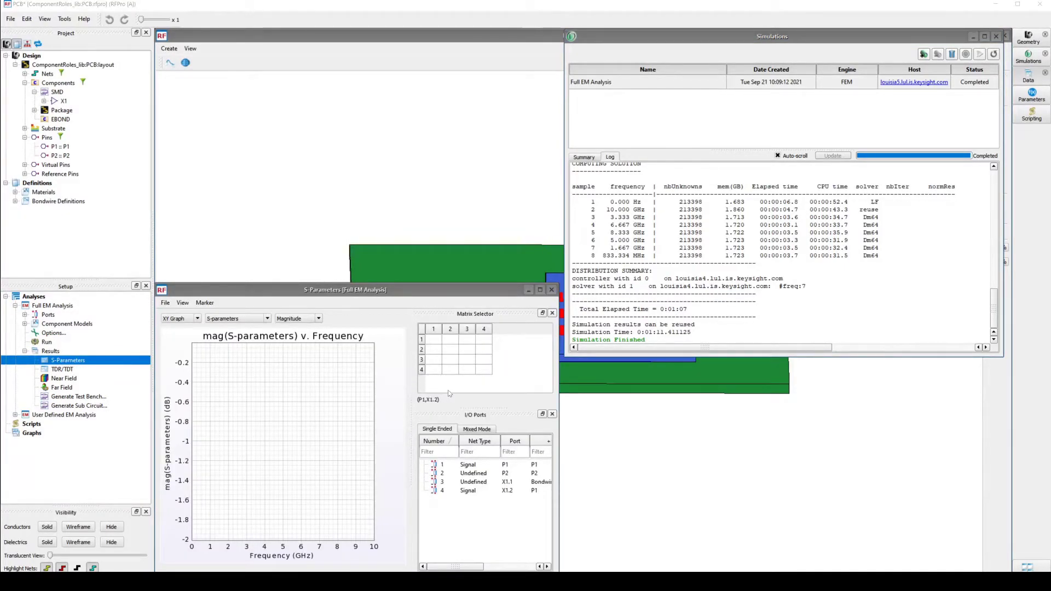
left_click(474, 490)
left_click(474, 465, "ctrl")
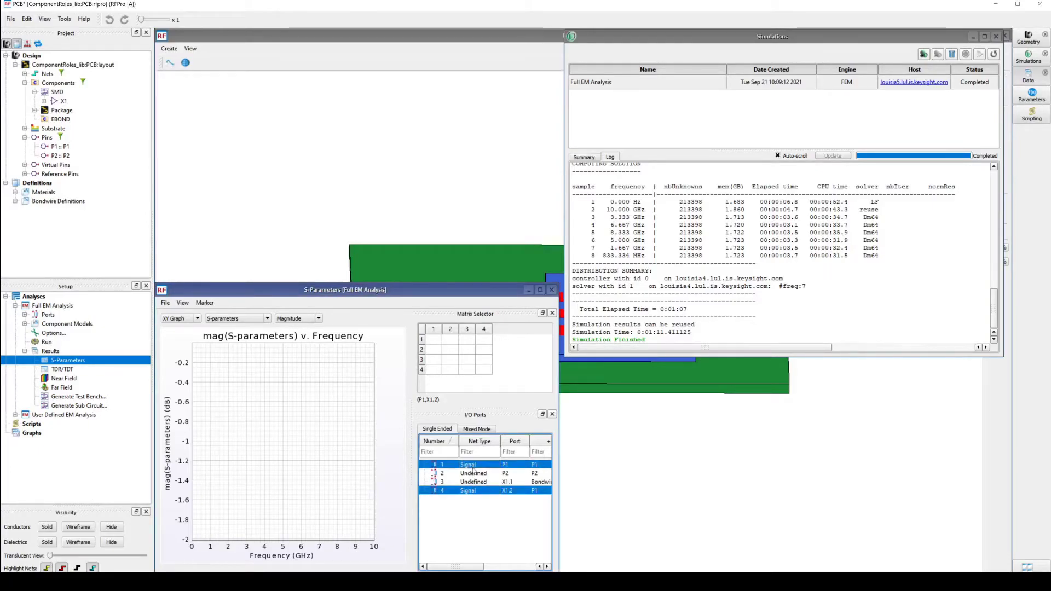
left_click(489, 341)
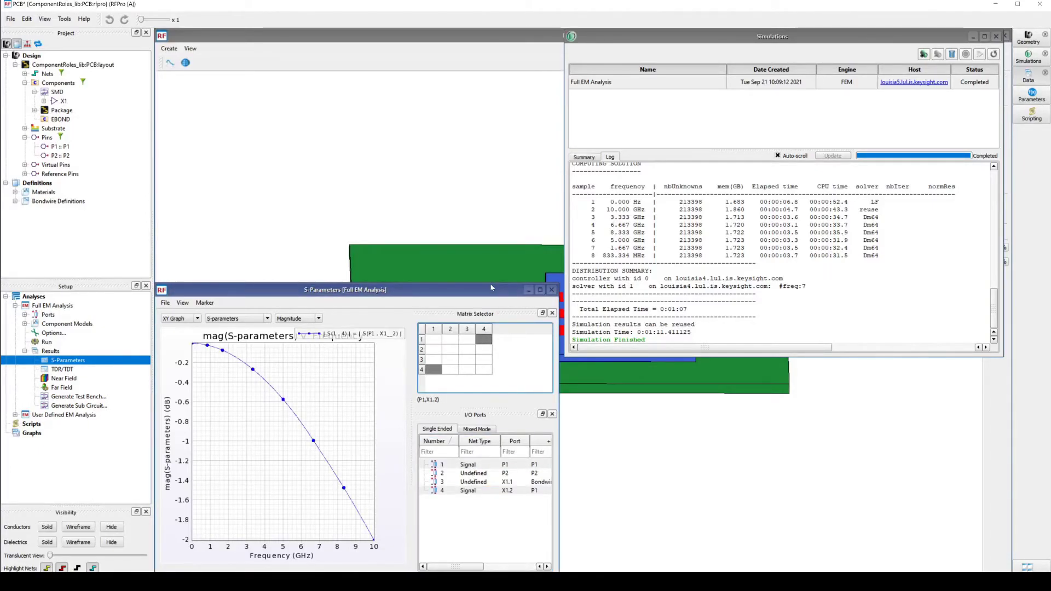
left_click_drag(490, 284, 489, 398)
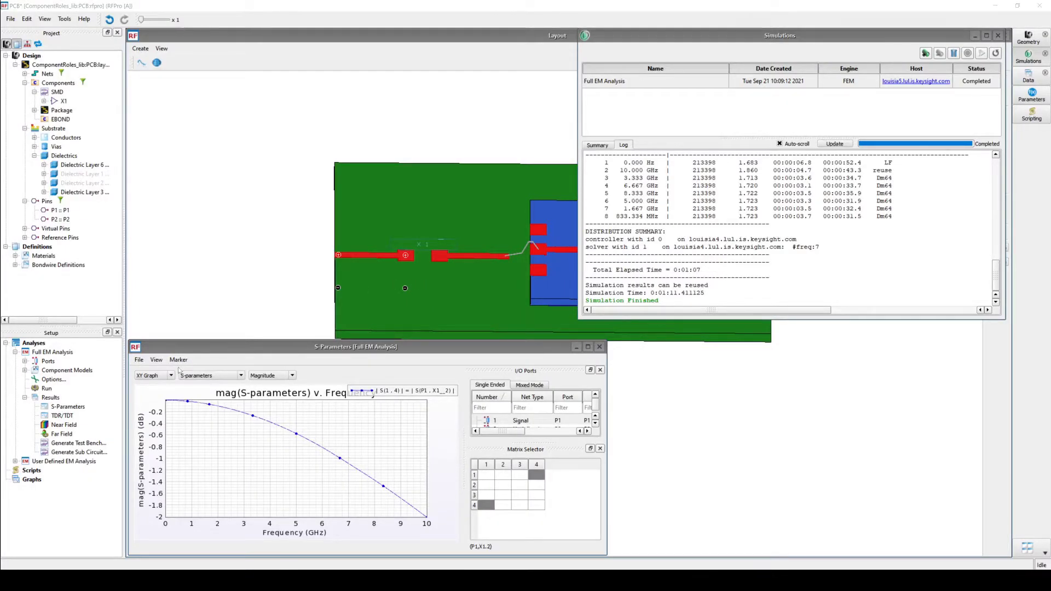
- Generate the Full EM test bench schematic, replacing the existing schematics
double_click(88, 444)
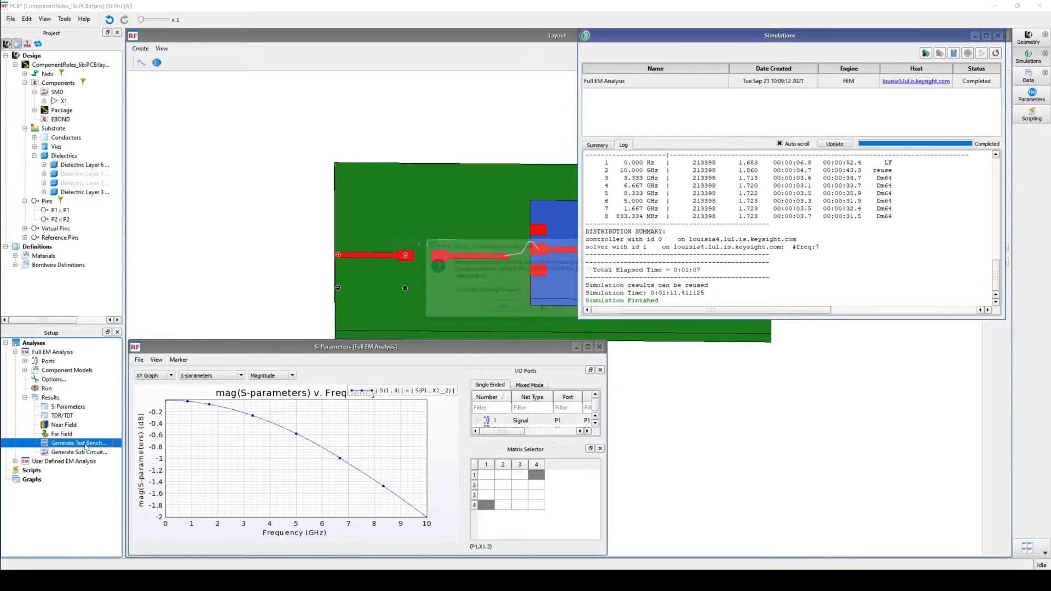
left_click(506, 308)
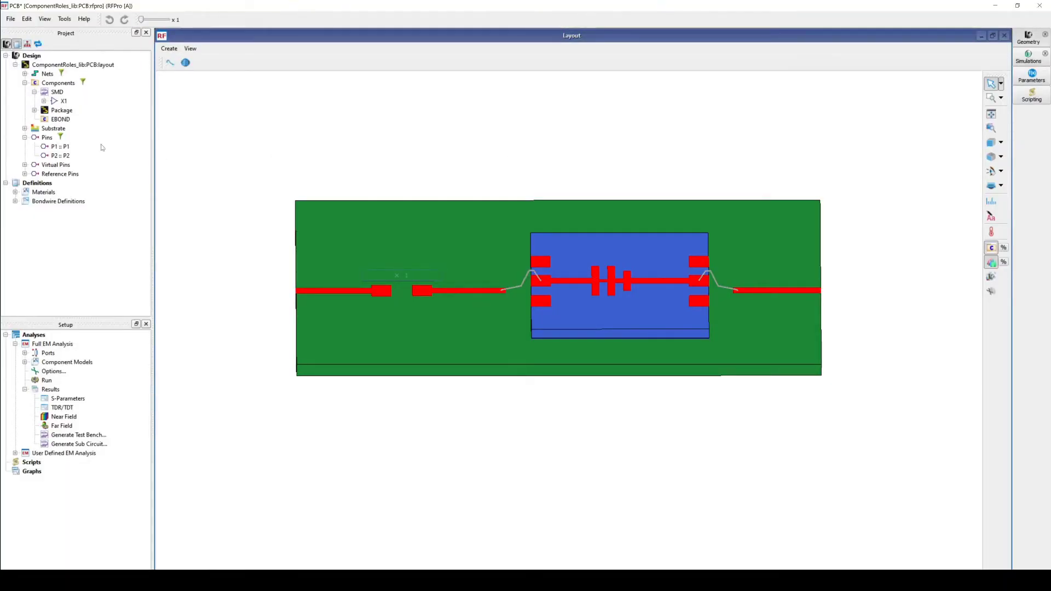
- Highlight Package and EBOND, list the nets including Unlabeled Interconnect, and select the Package component
left_click(62, 112)
left_click(59, 121)
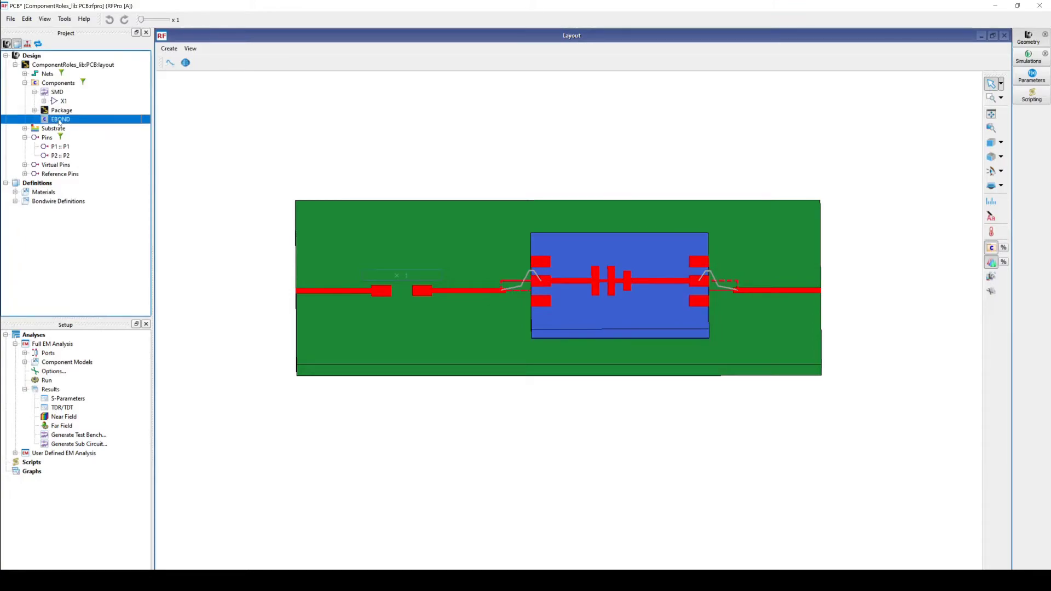
left_click(69, 112)
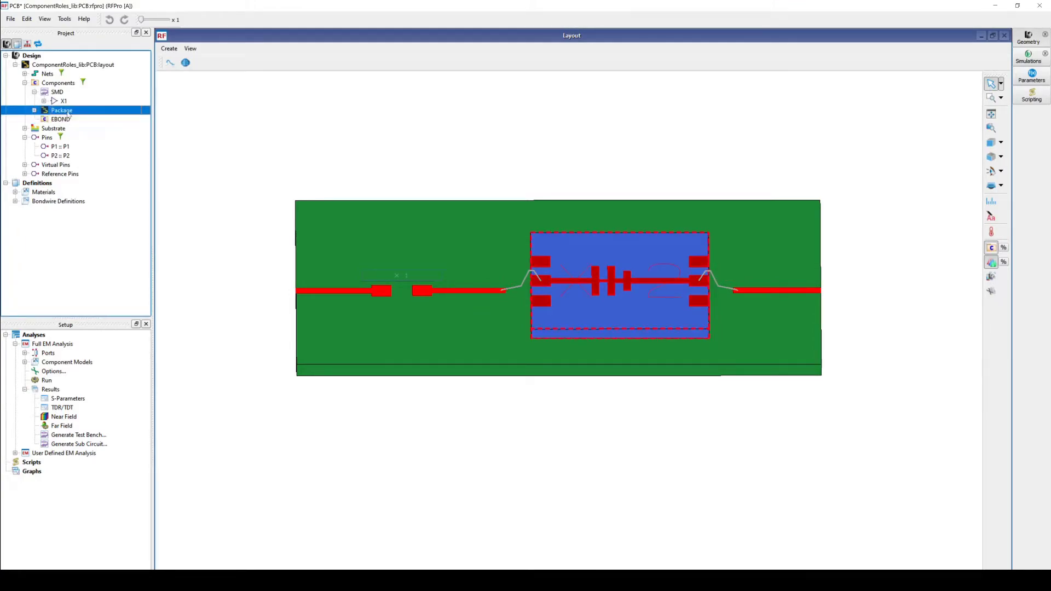
left_click(415, 167)
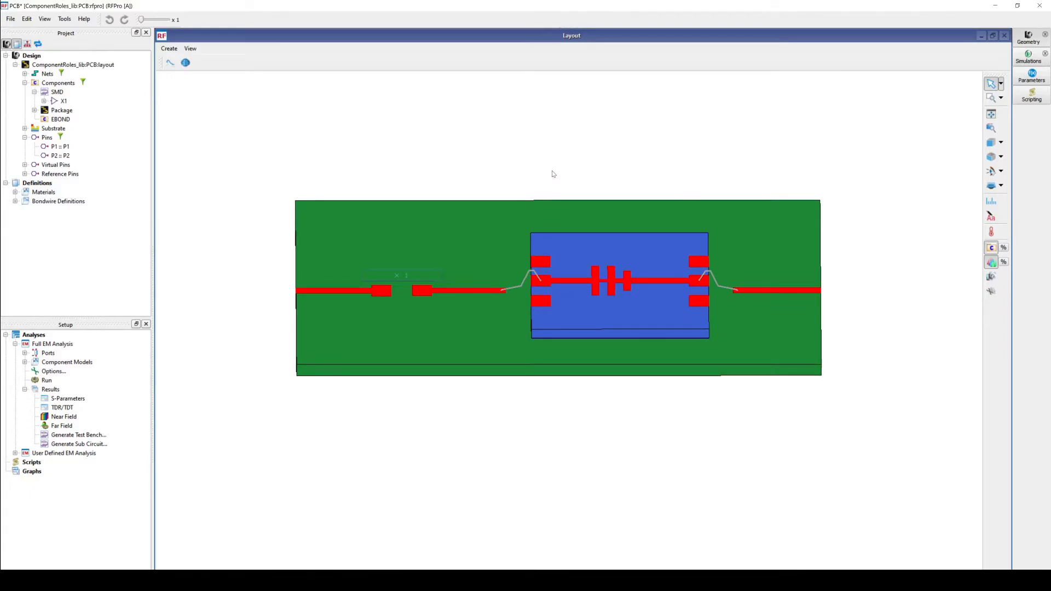
left_click(25, 74)
left_click(83, 84)
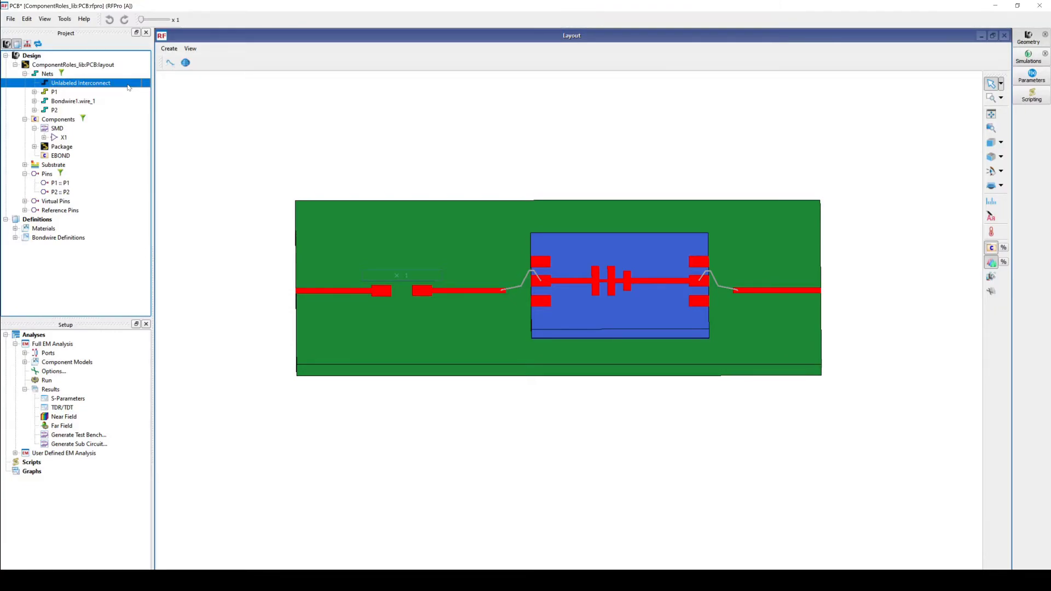
left_click(65, 149)
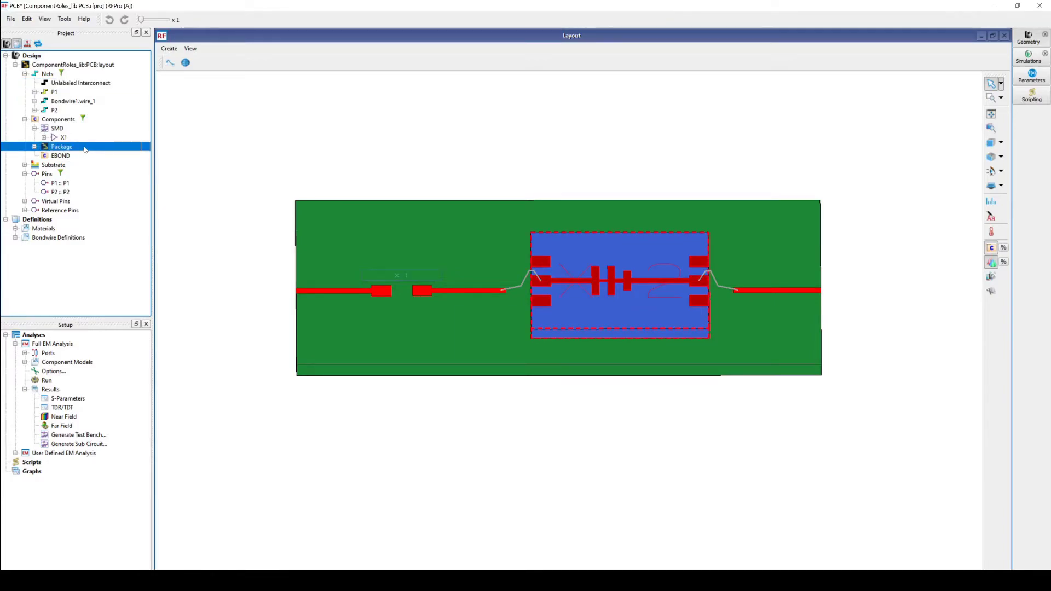
- Change the Package component's role to SubDesign and confirm the change
right_click(85, 148)
mouse_move(136, 165)
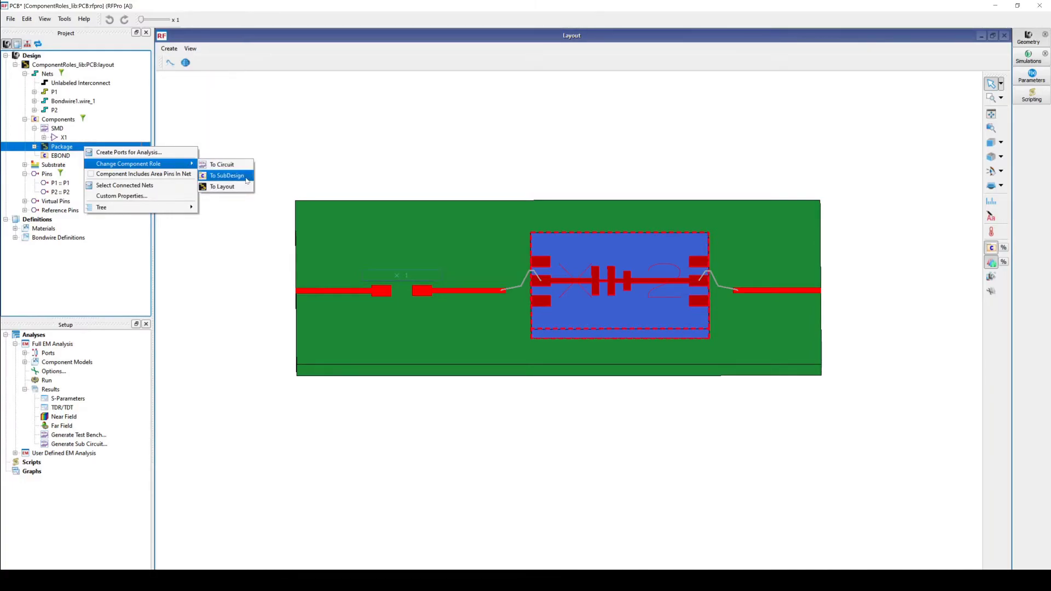
left_click(226, 176)
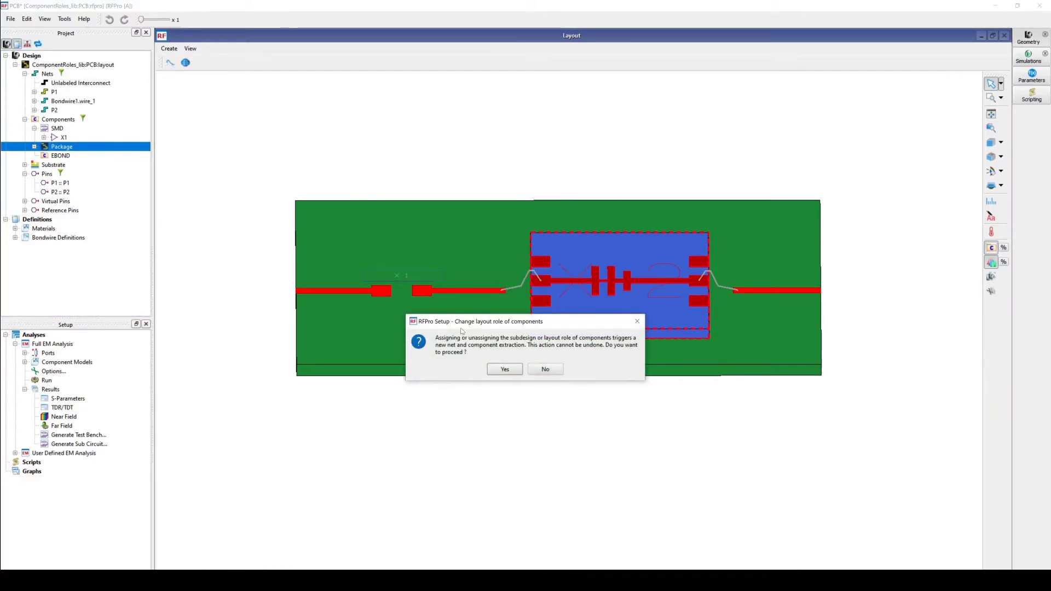
left_click(504, 369)
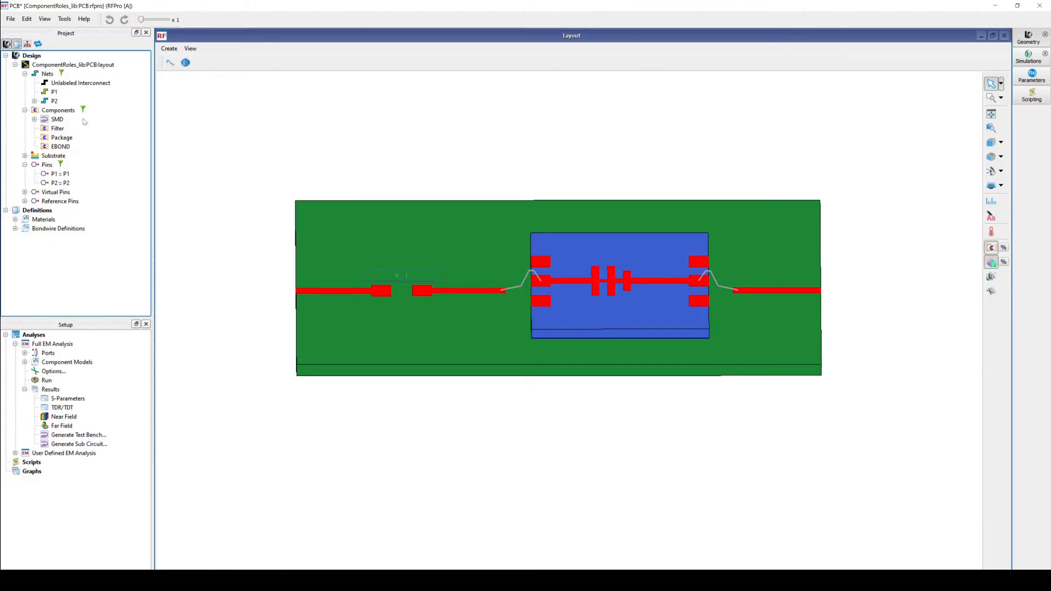
- Highlight the new Filter component and inspect the P2 net trace on the filter
left_click(60, 131)
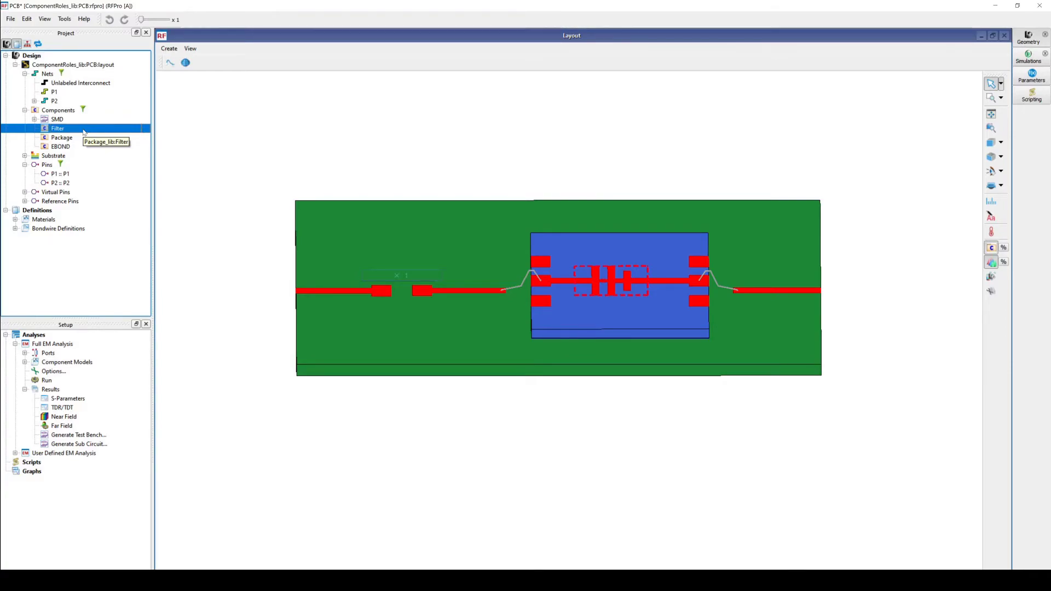
left_click(550, 269)
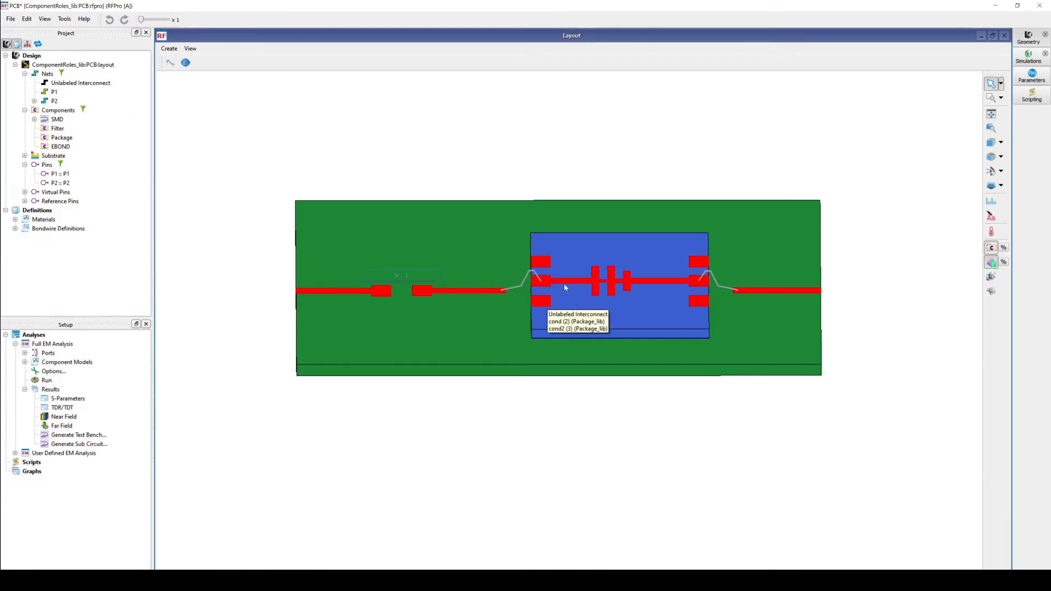
left_click(566, 280)
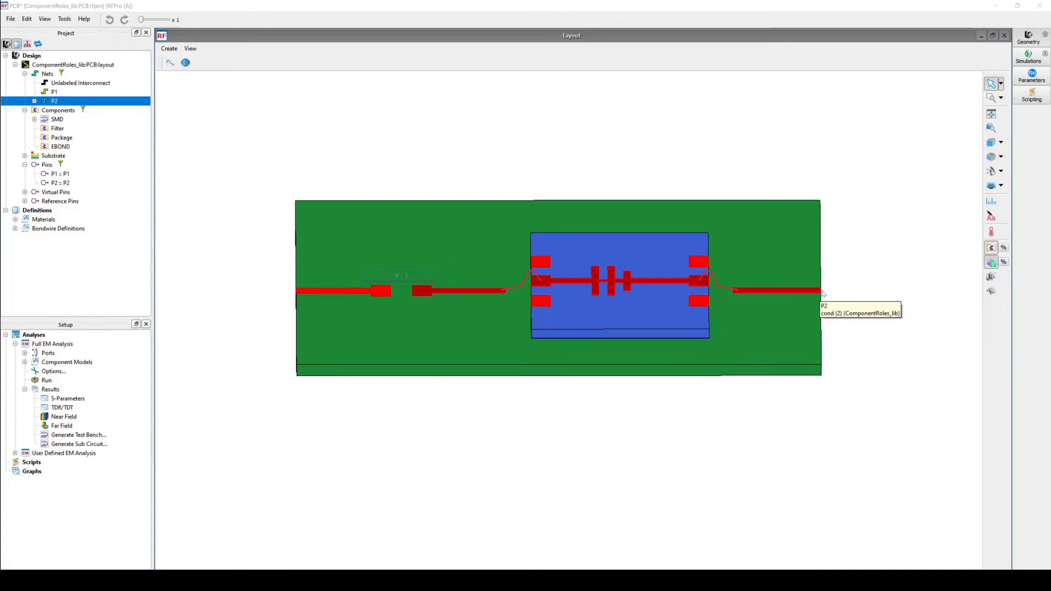
left_click(56, 128)
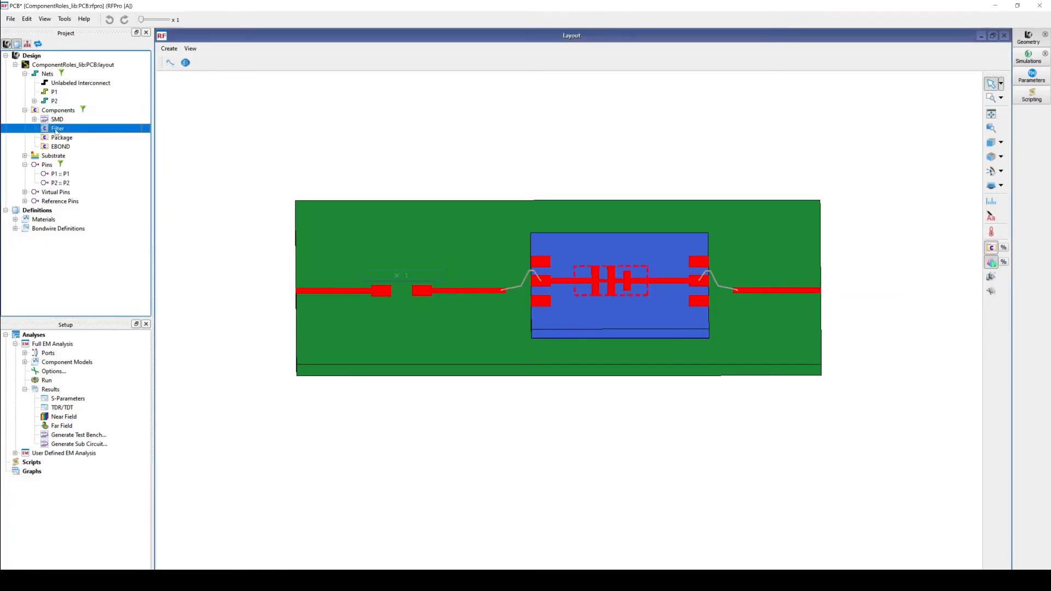
- Change the Filter component's role to layout and confirm the change
right_click(67, 130)
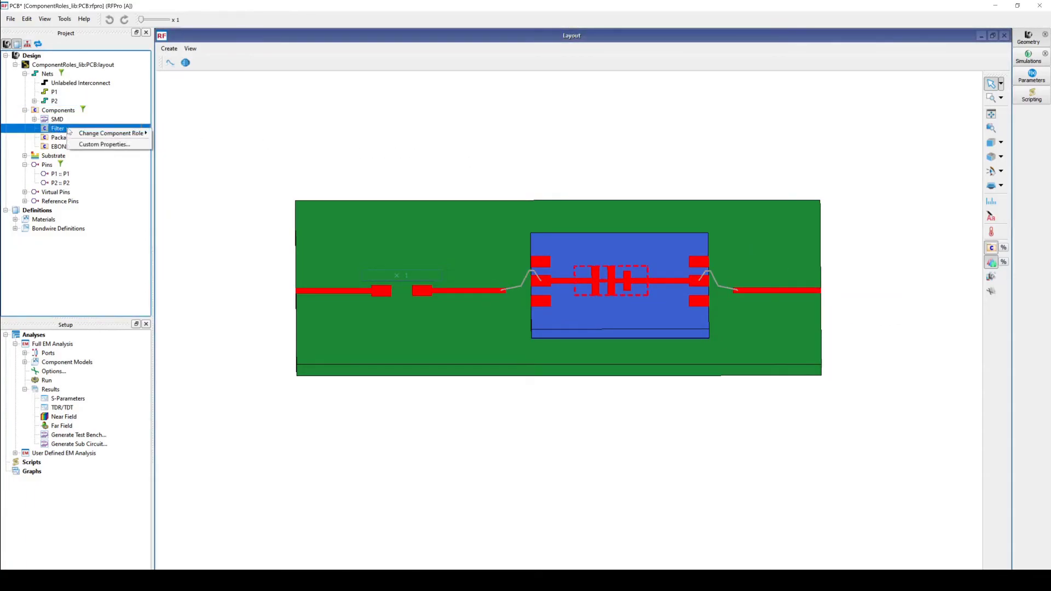
mouse_move(130, 133)
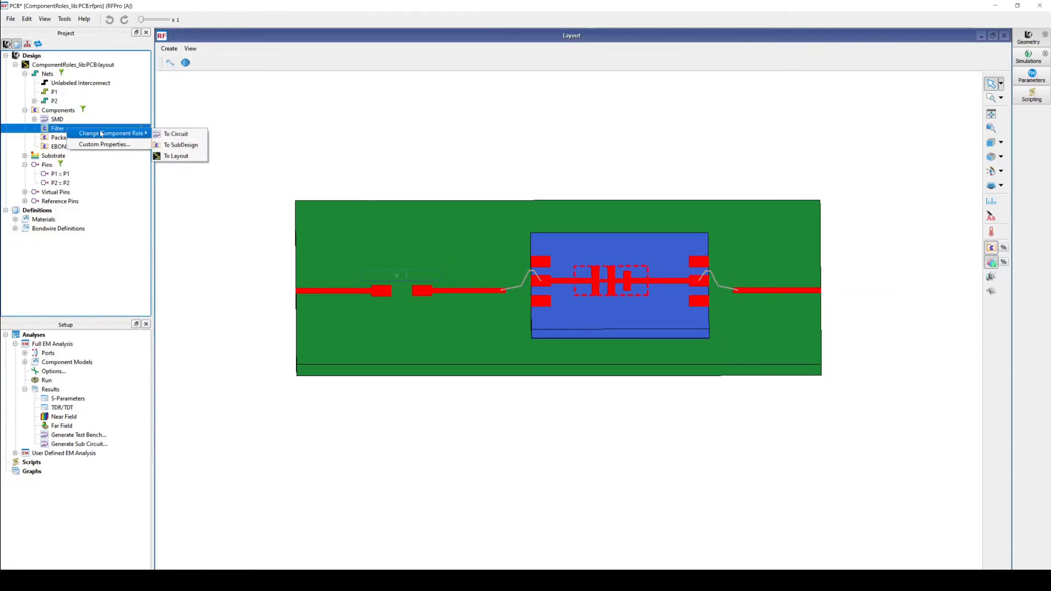
left_click(201, 157)
left_click(505, 369)
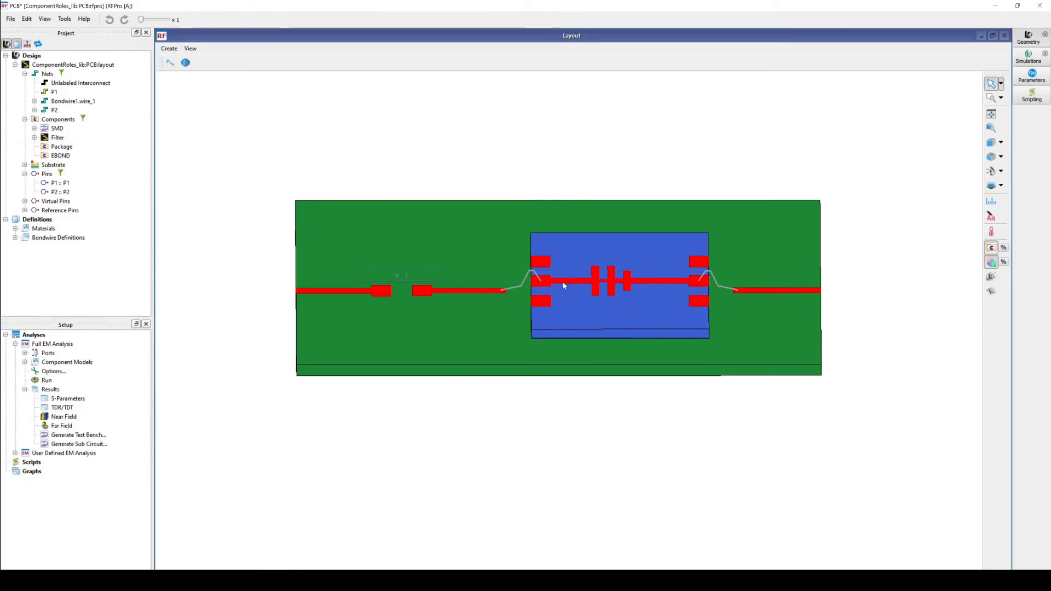
- Inspect the filter, the P2 trace and the Bondwire1.wire_1 trace on the board
left_click(608, 283)
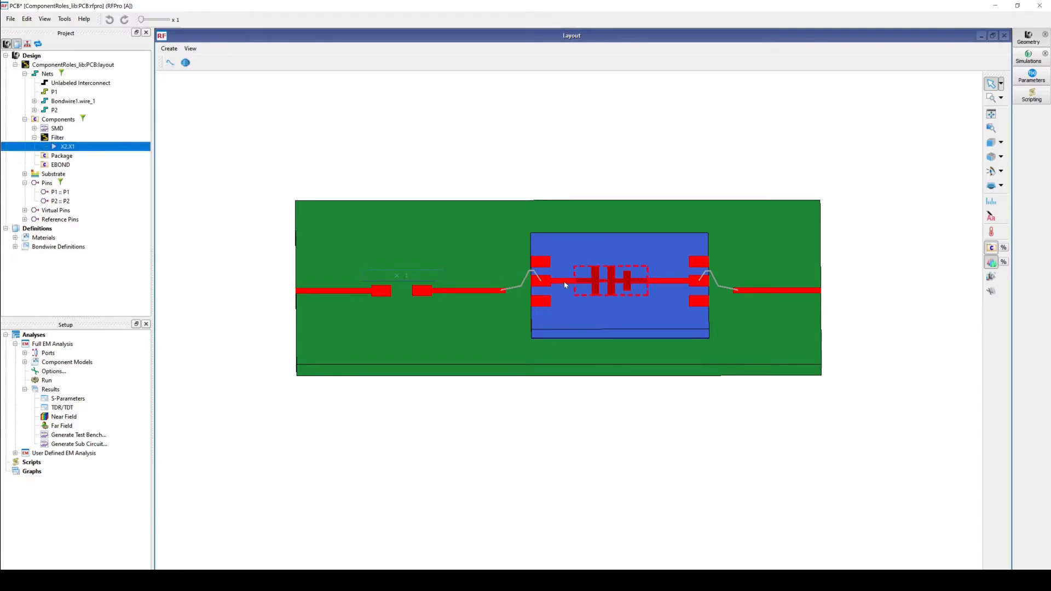
left_click(670, 283)
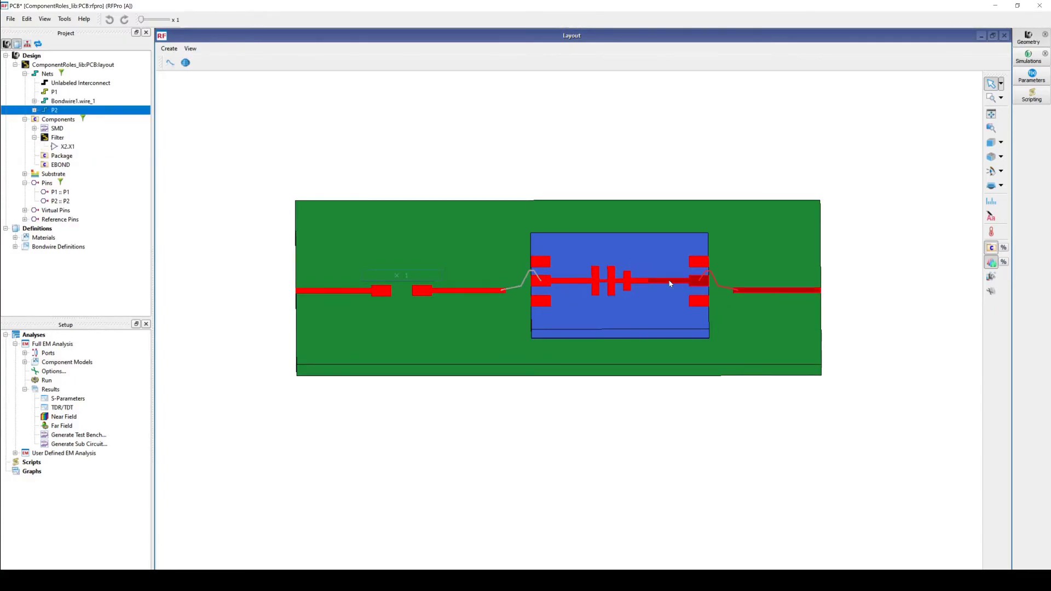
left_click(426, 291)
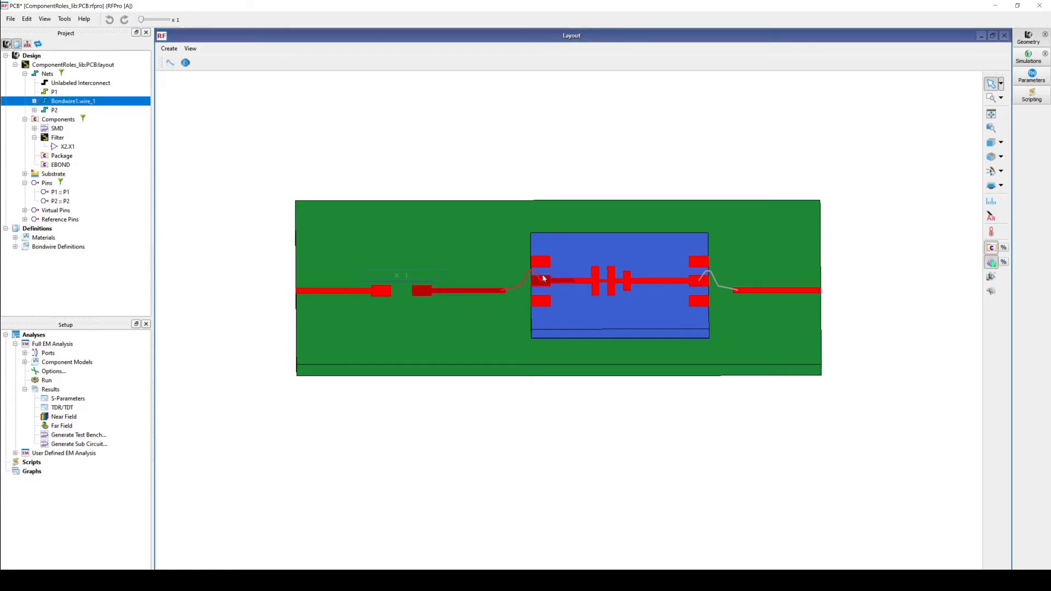
left_click(656, 281)
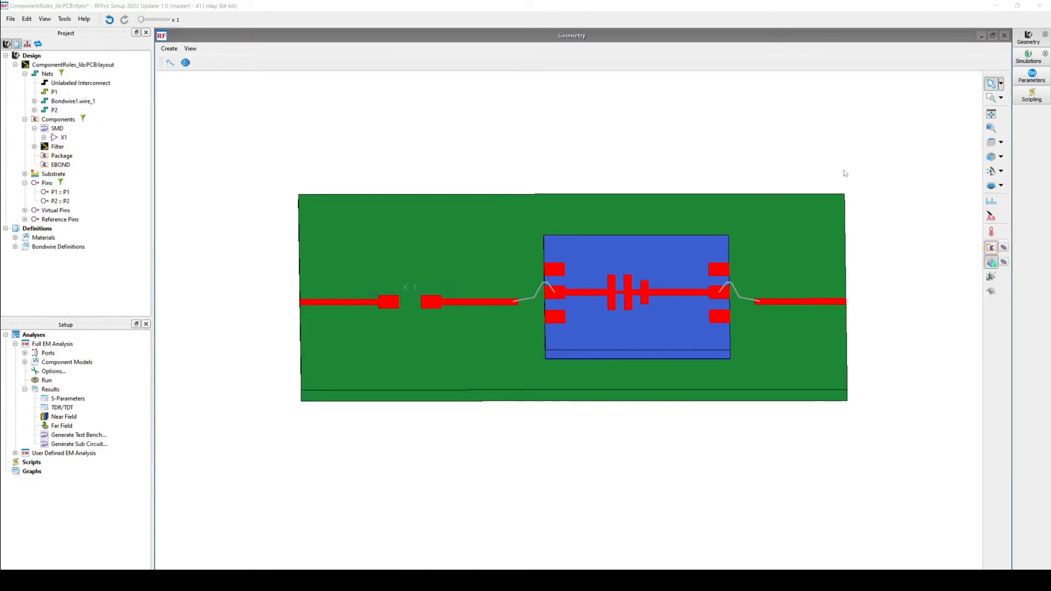
- Collapse Full EM Analysis, then select and expand User Defined EM Analysis
left_click(843, 301)
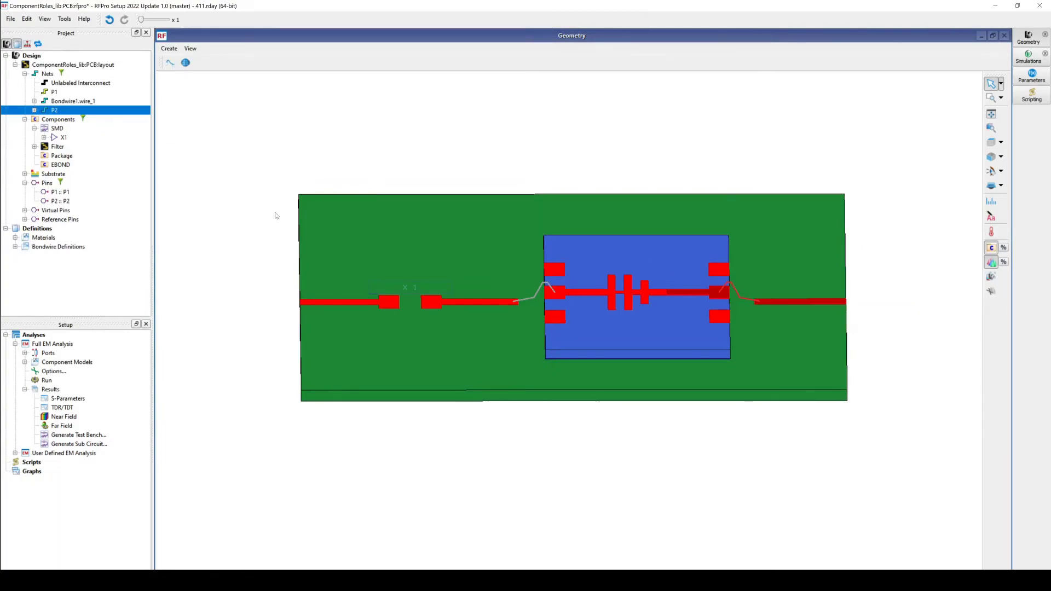
left_click(15, 344)
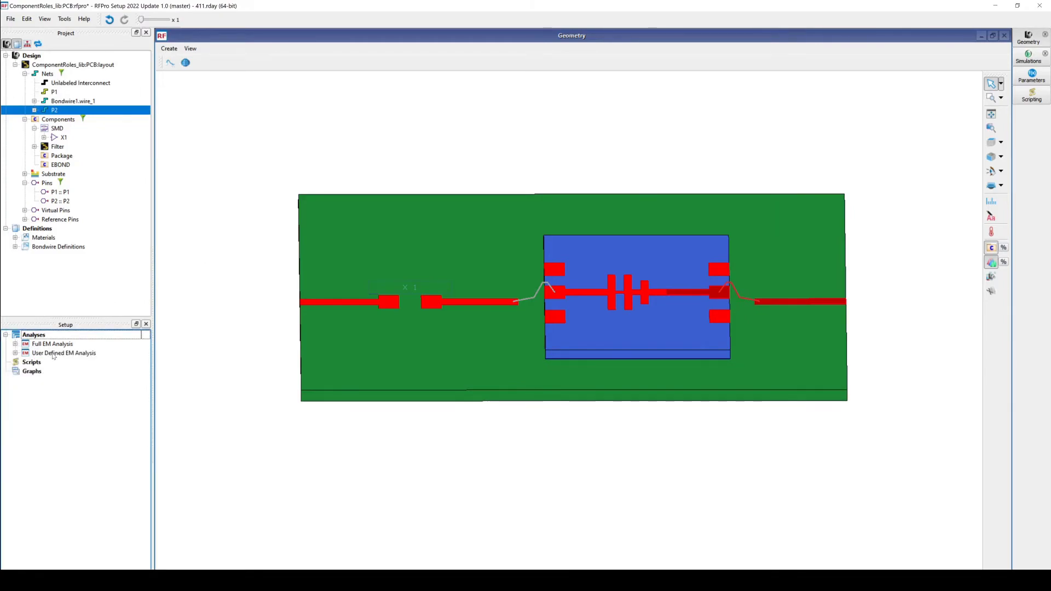
left_click(15, 355)
left_click(15, 353)
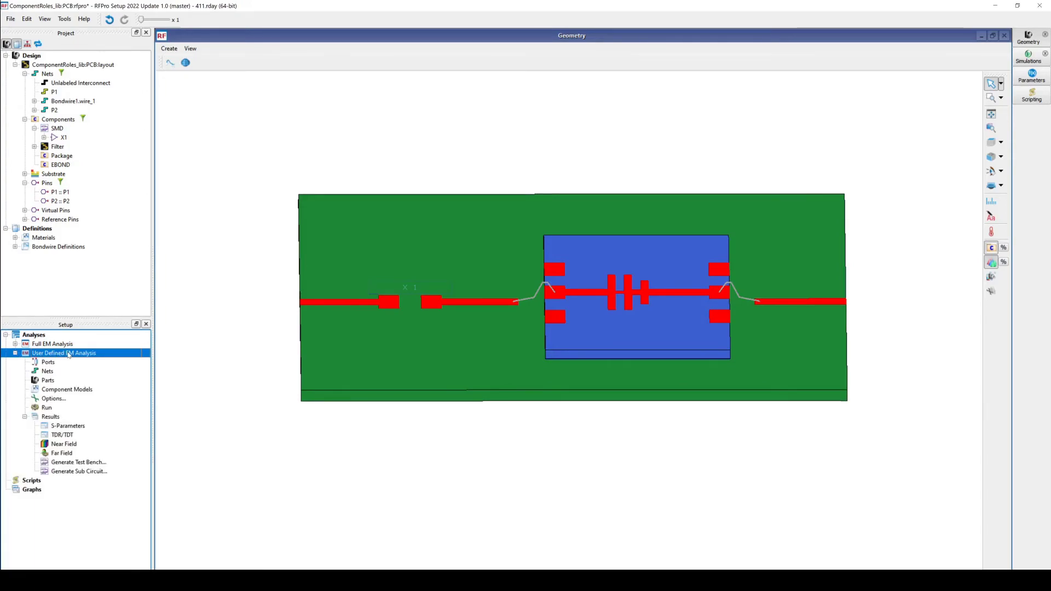
- Identify the Bondwire1.wire_1 net on the board, distinguishing it from filter X1
left_click(444, 306)
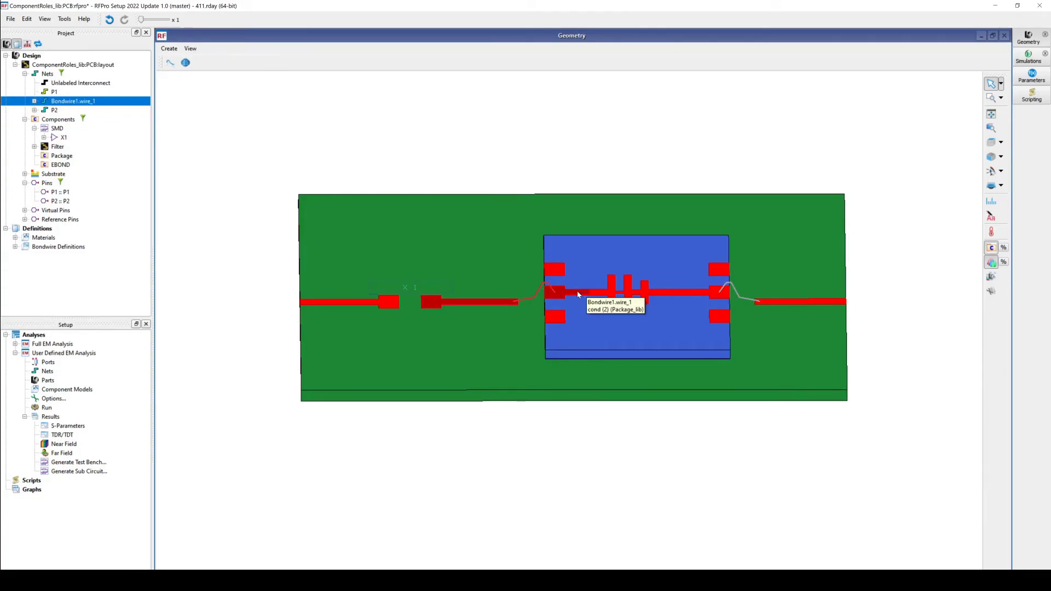
left_click(612, 293)
left_click(559, 295)
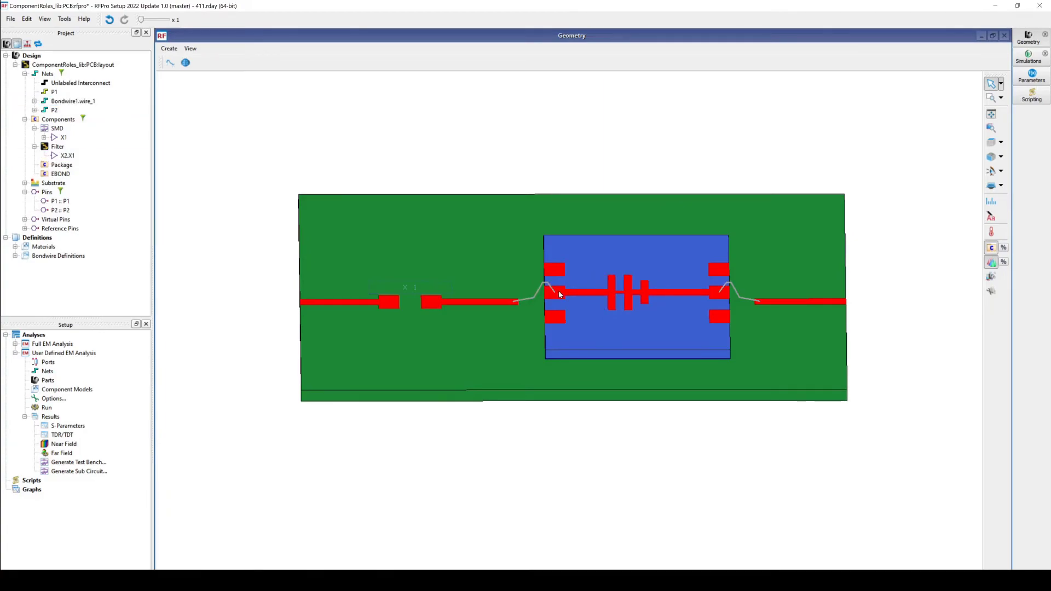
left_click(493, 305)
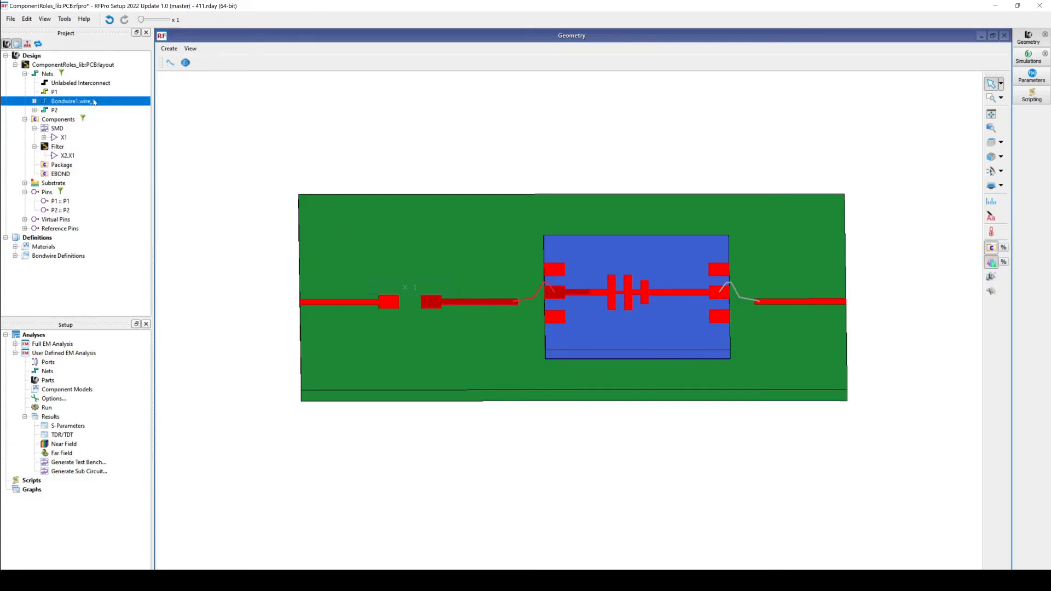
- Add Bondwire1.wire_1 to the User Defined EM Analysis nets
left_click_drag(103, 104, 48, 372)
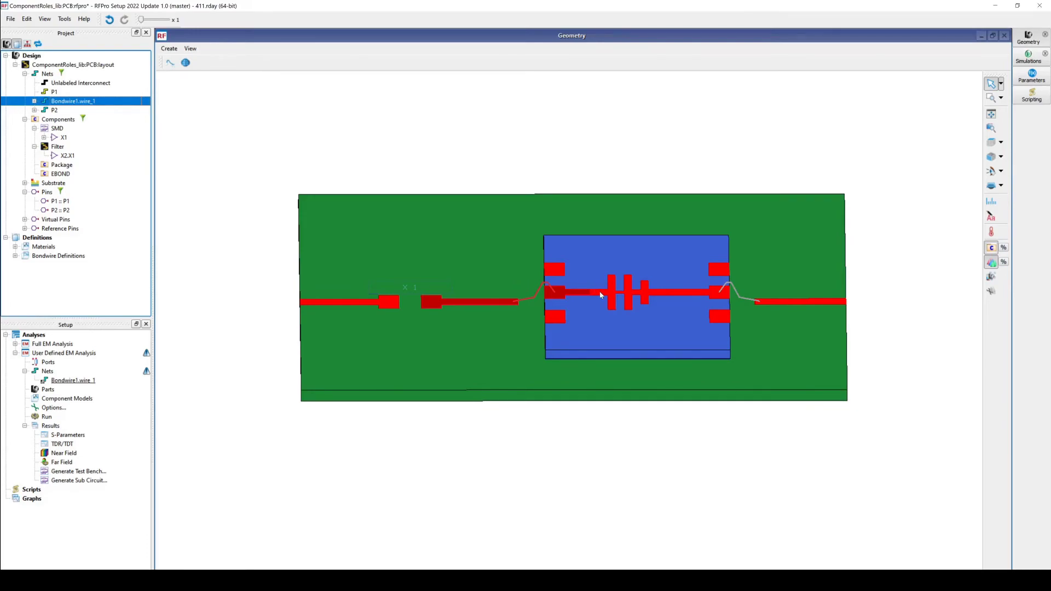
mouse_move(601, 295)
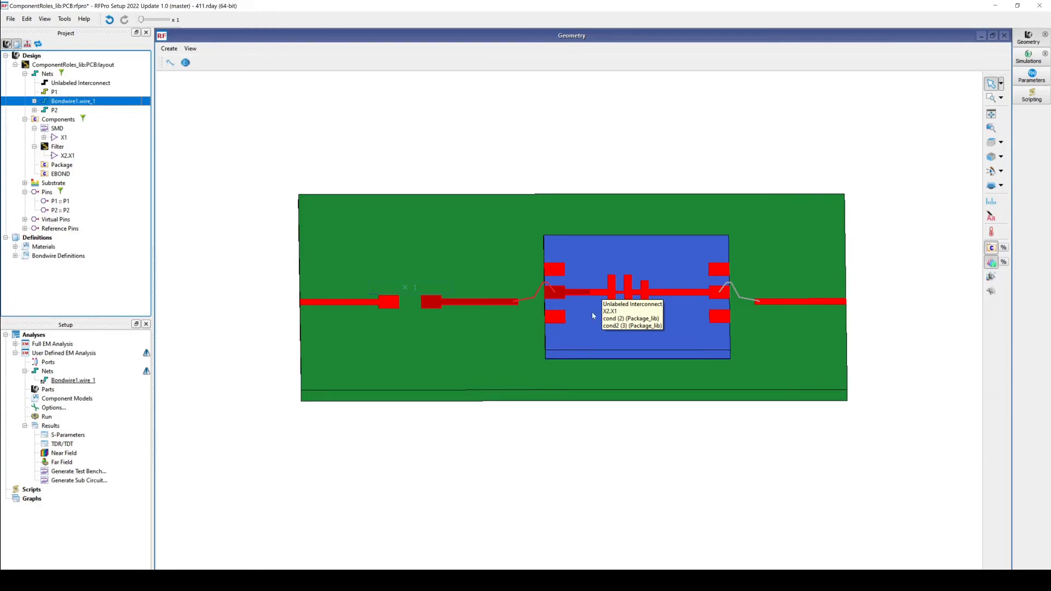
left_click(596, 313)
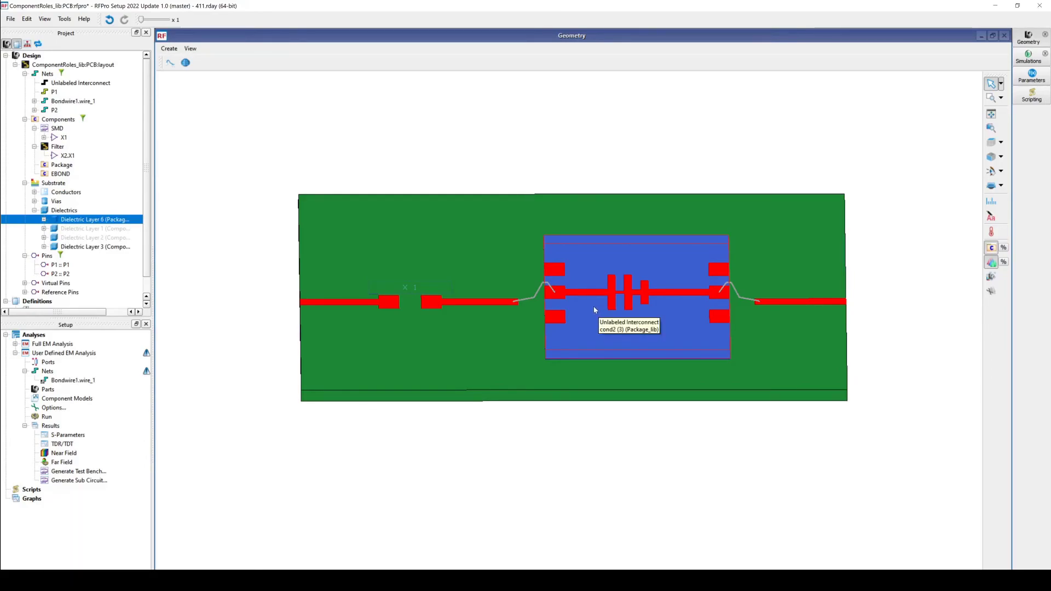
- Add the Filter component alone to the User Defined EM Analysis
left_click(24, 182)
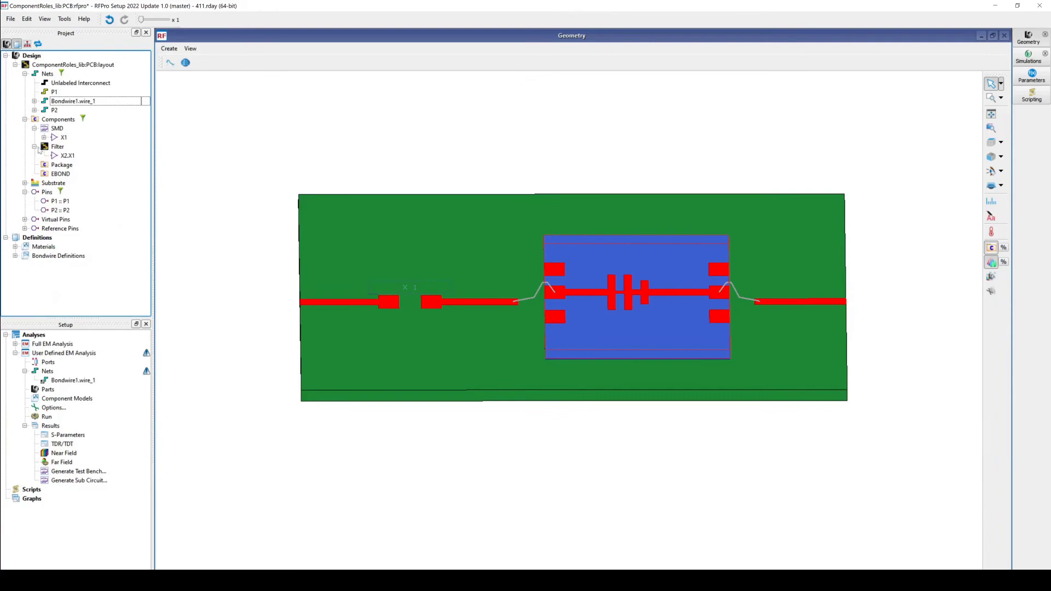
left_click(35, 146)
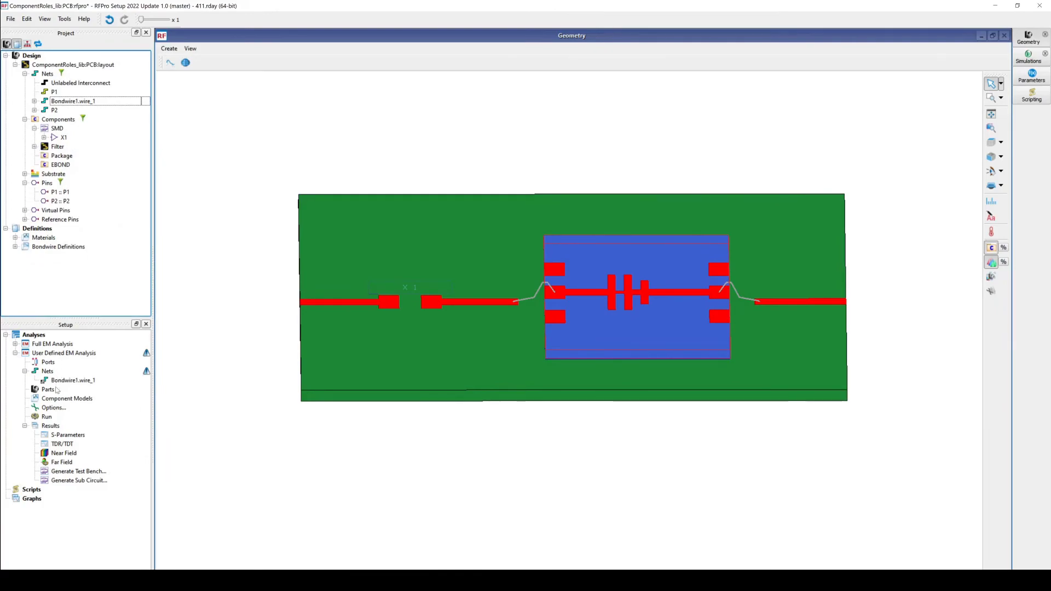
left_click(55, 147)
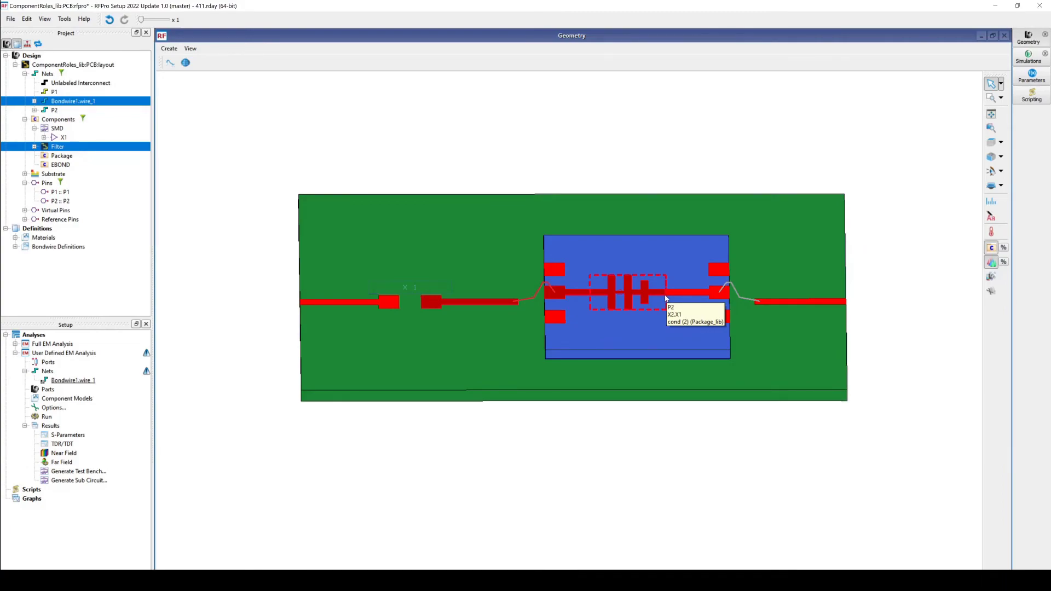
left_click(62, 150)
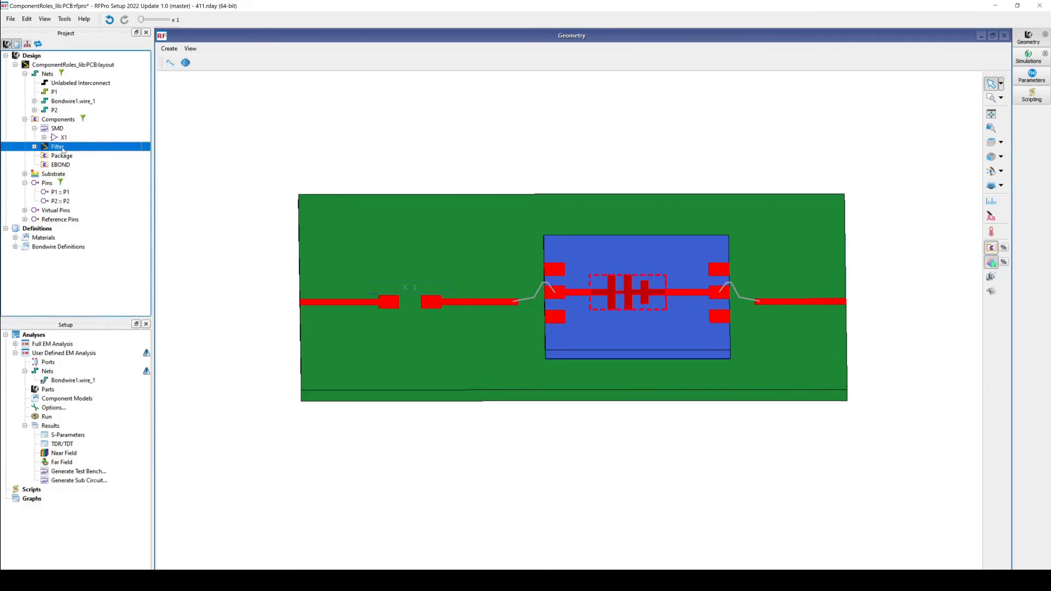
left_click_drag(56, 150, 41, 394)
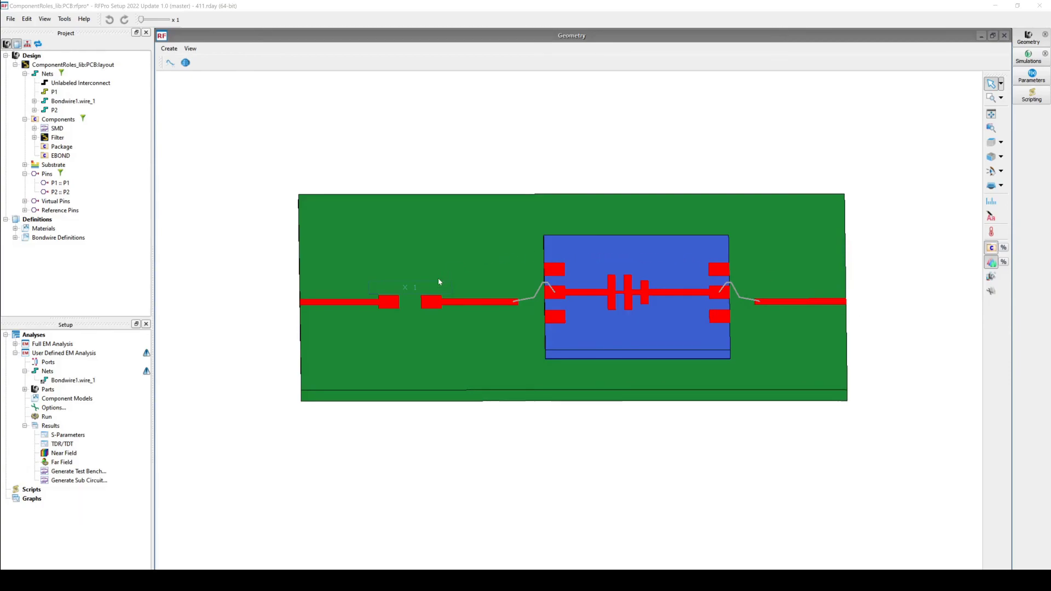
left_click(424, 288)
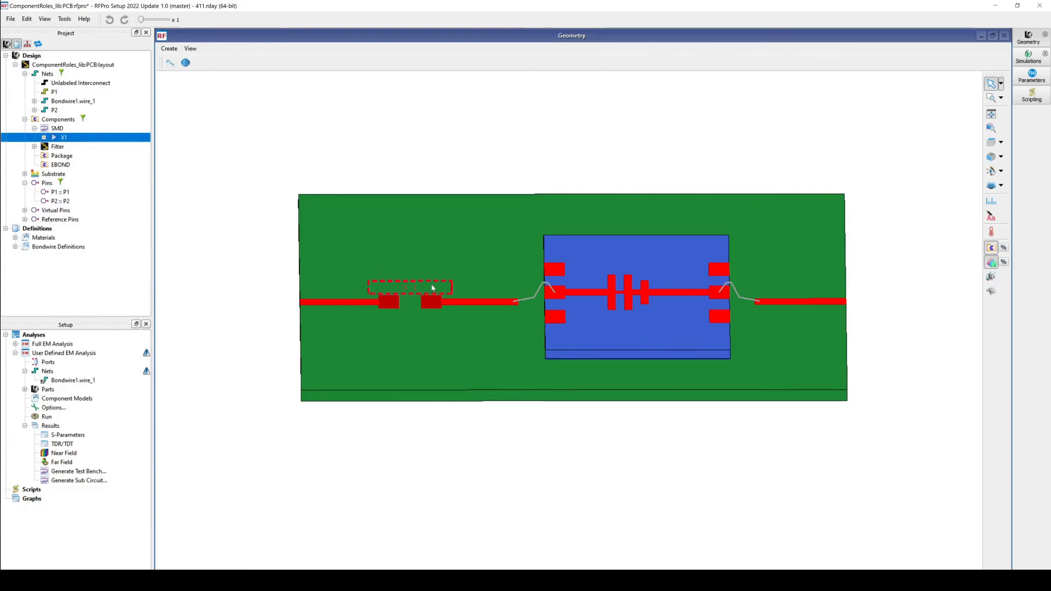
- Change the SMD component X1's role to layout and confirm
right_click(432, 287)
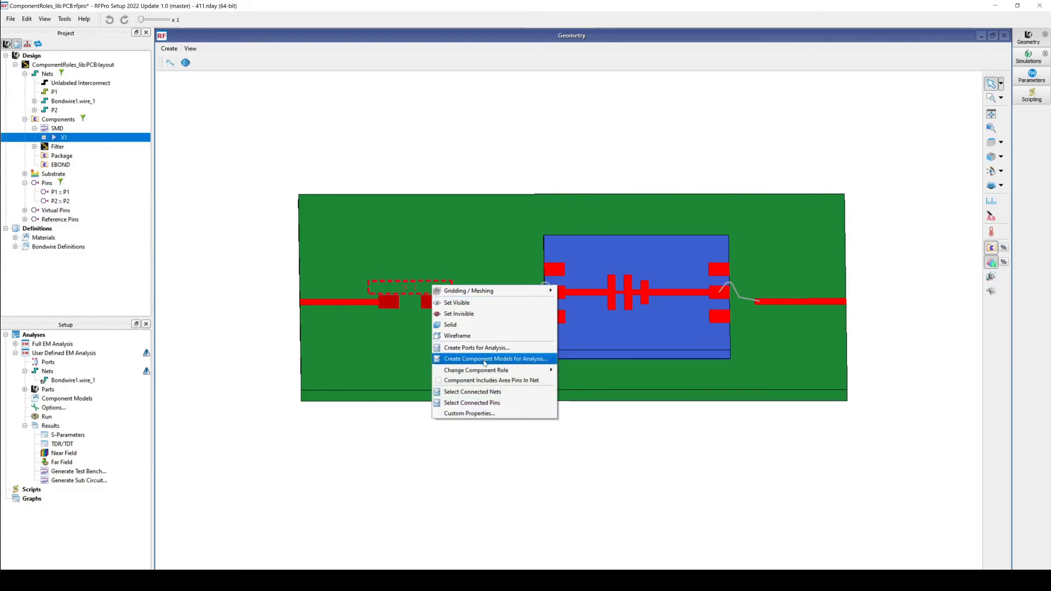
mouse_move(492, 370)
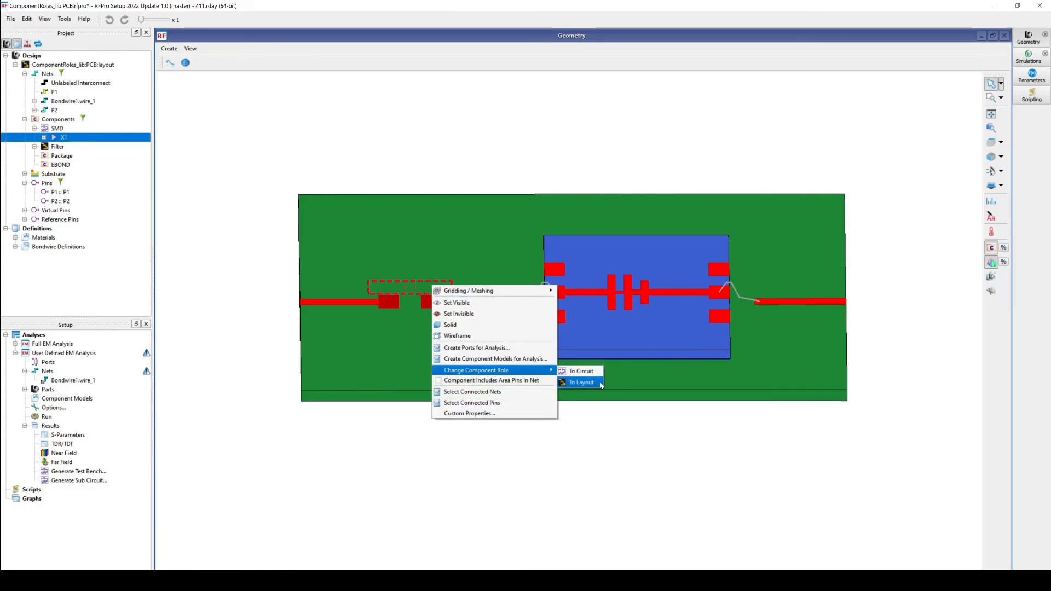
left_click(602, 384)
left_click(501, 366)
- Add the SMD to the analysis Parts, listed as ComponentRoles_lib:SMD
left_click(57, 129)
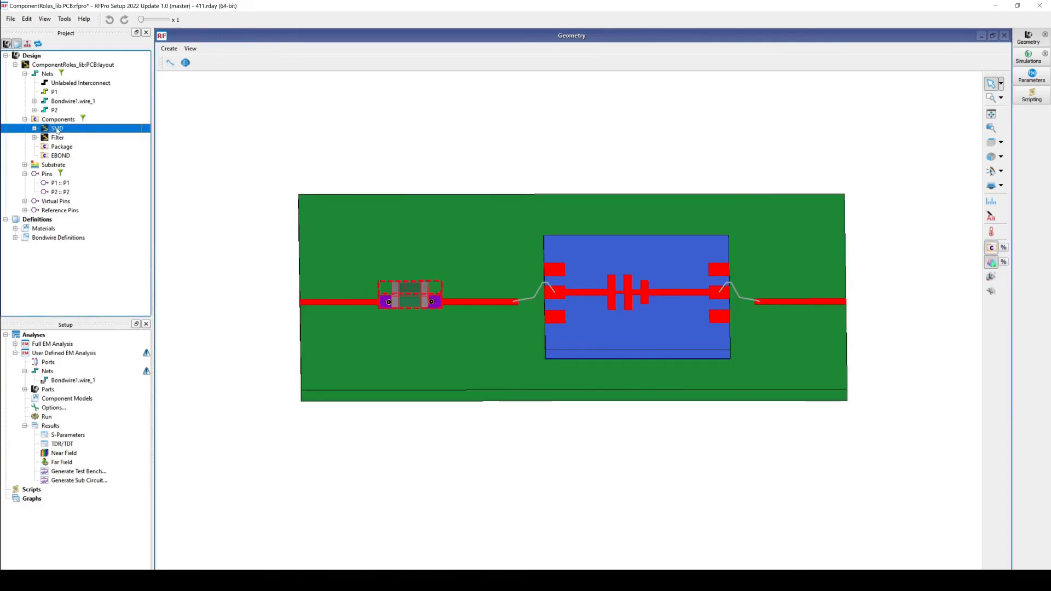
left_click_drag(61, 134, 49, 394)
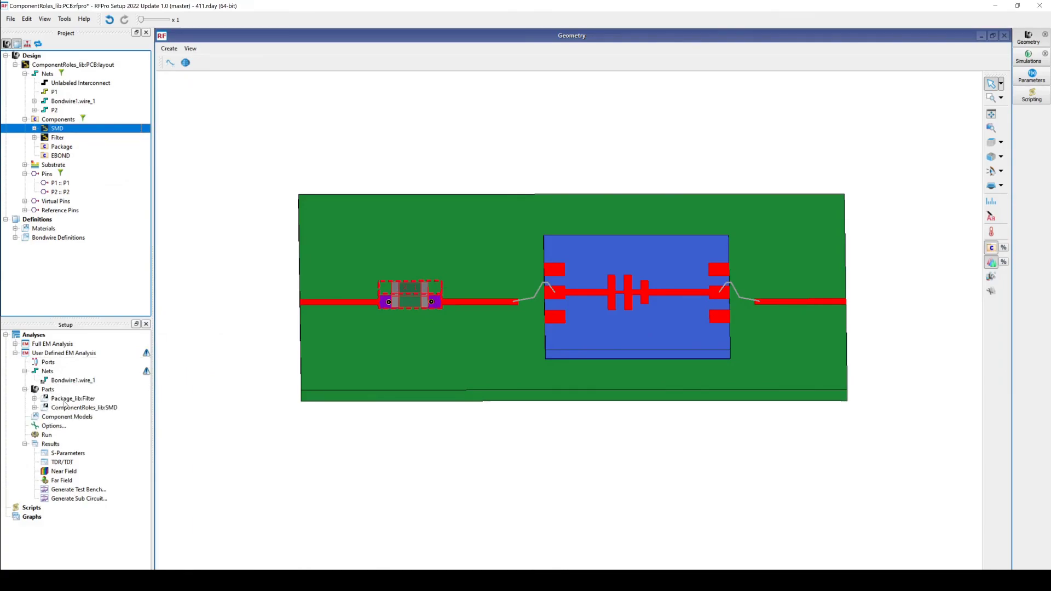
left_click(65, 409)
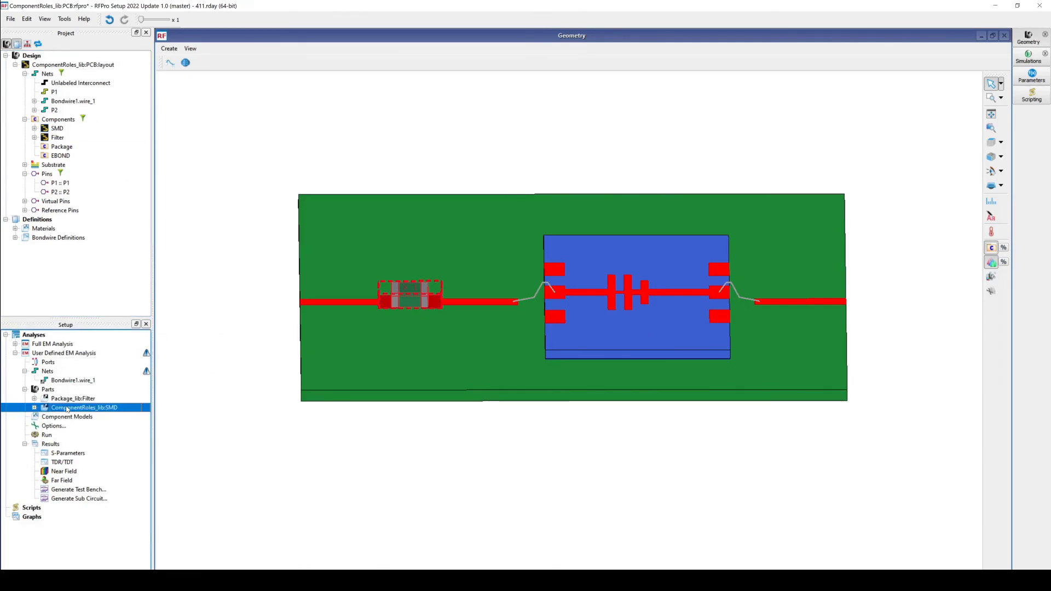